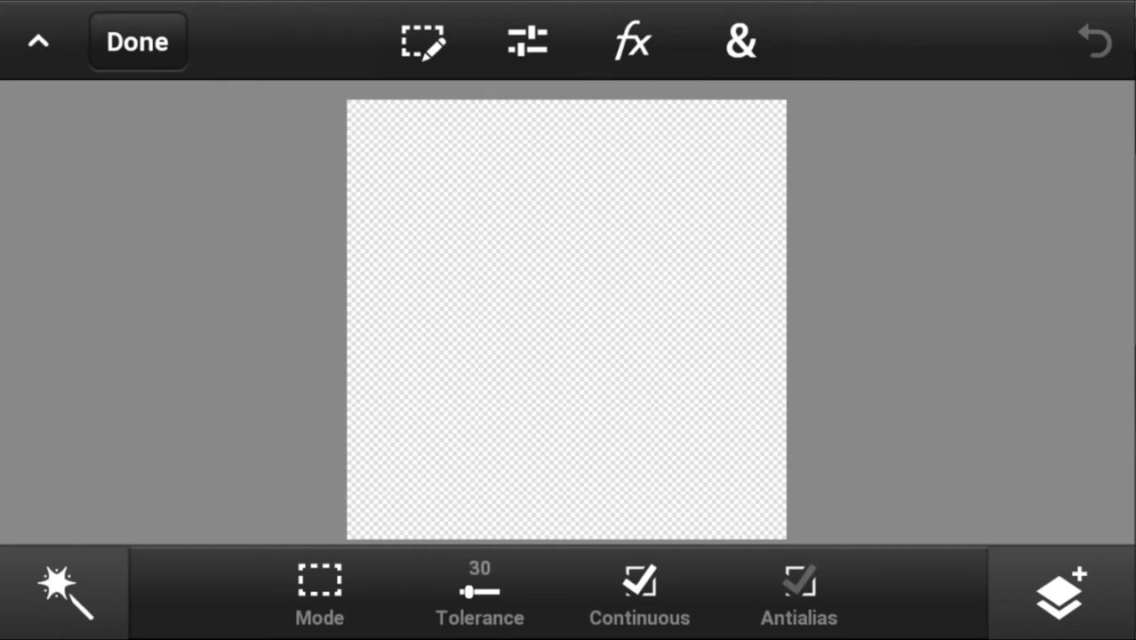
# Step: Add the VOHZZ image from the Gallery album as a new photo layer
pyautogui.click(1059, 592)
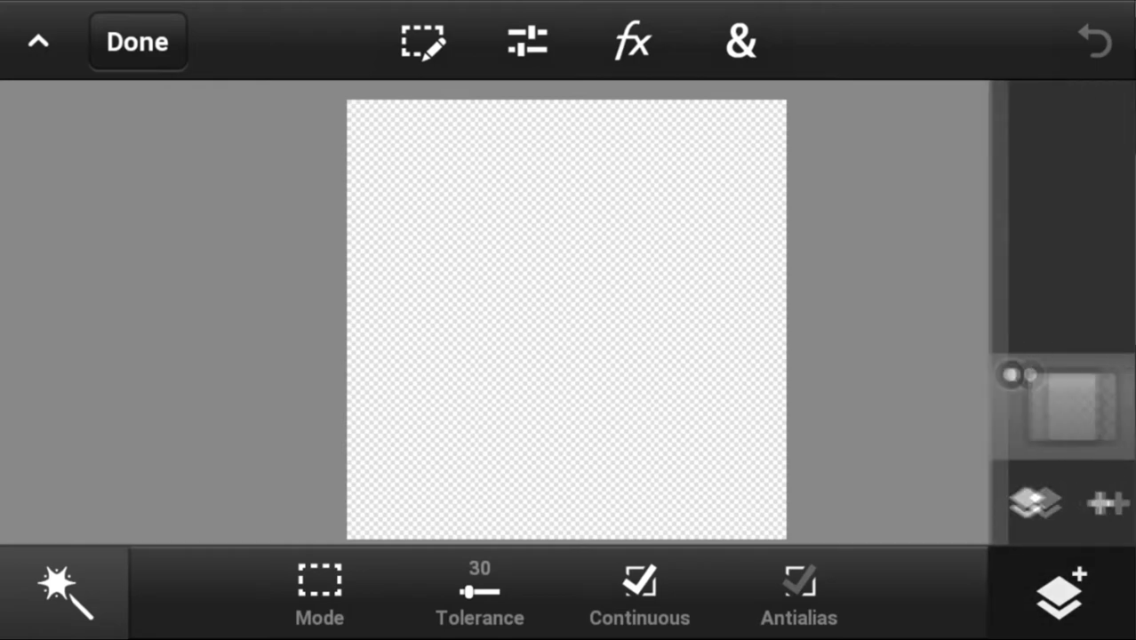
pyautogui.click(1098, 504)
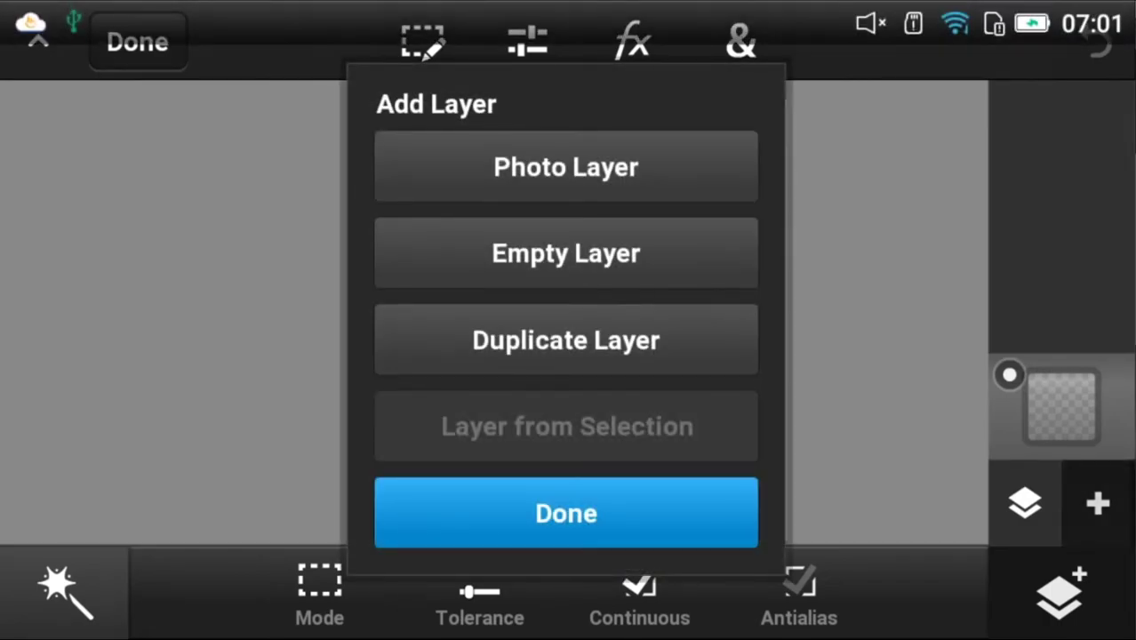
pyautogui.moveTo(569, 4); pyautogui.dragTo(569, 400)
pyautogui.click(851, 556)
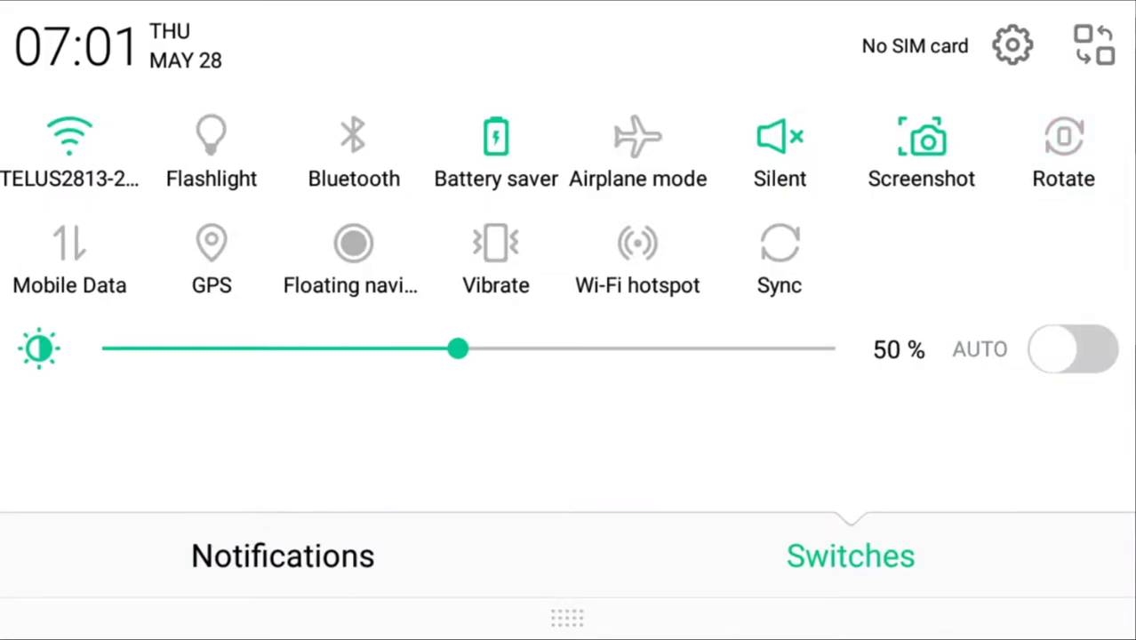
pyautogui.moveTo(566, 614); pyautogui.dragTo(567, 89)
pyautogui.click(566, 166)
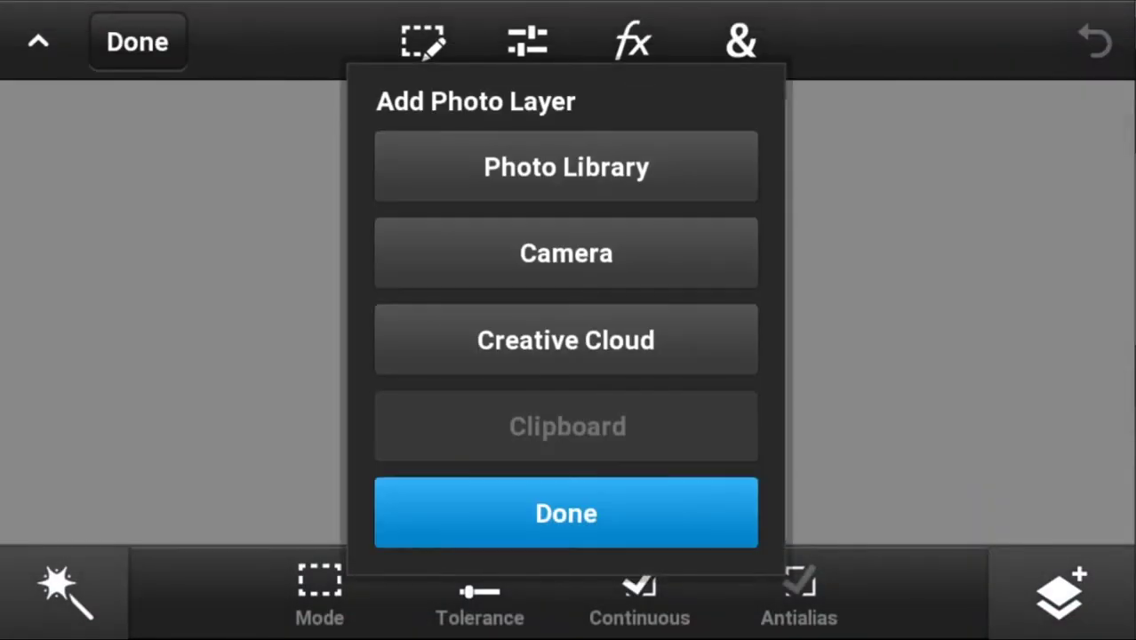
pyautogui.click(567, 167)
pyautogui.click(318, 490)
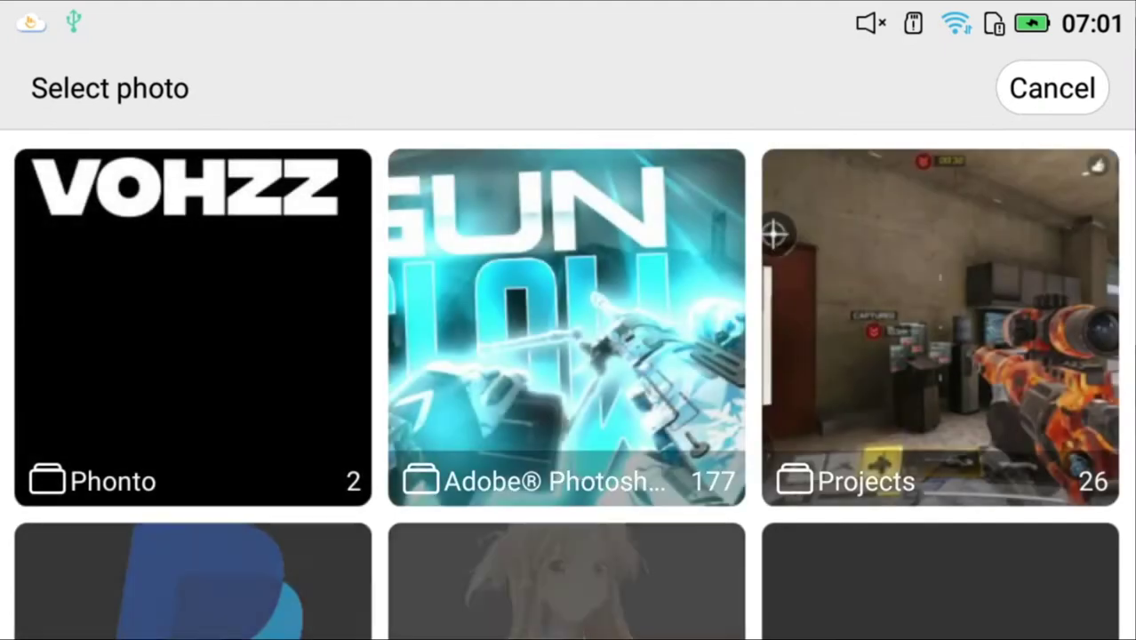
pyautogui.click(193, 326)
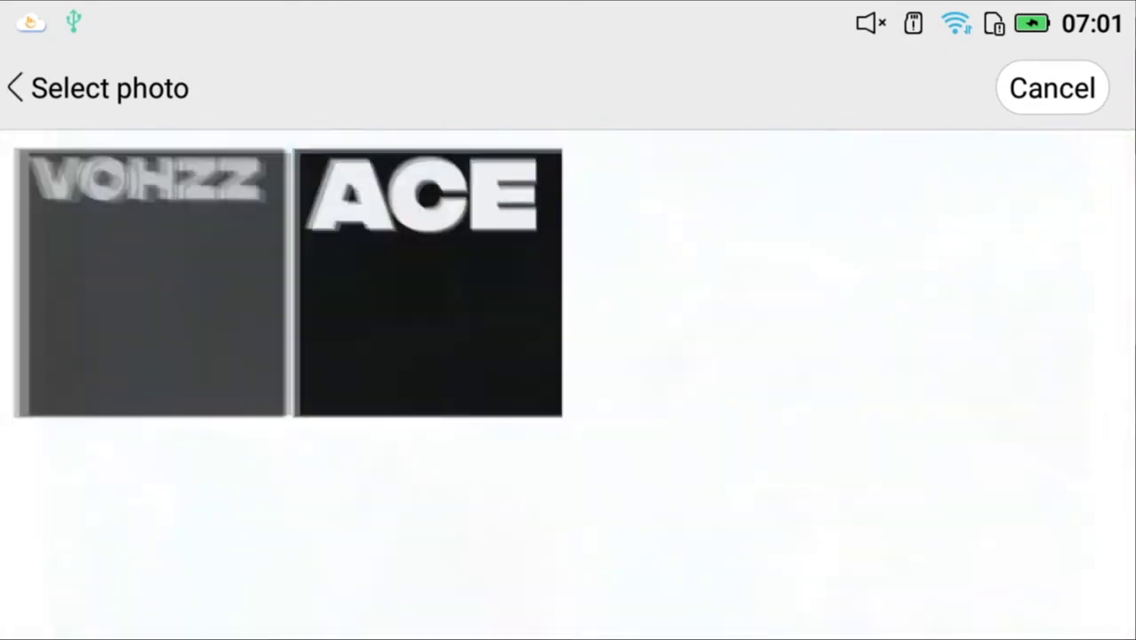
pyautogui.click(151, 283)
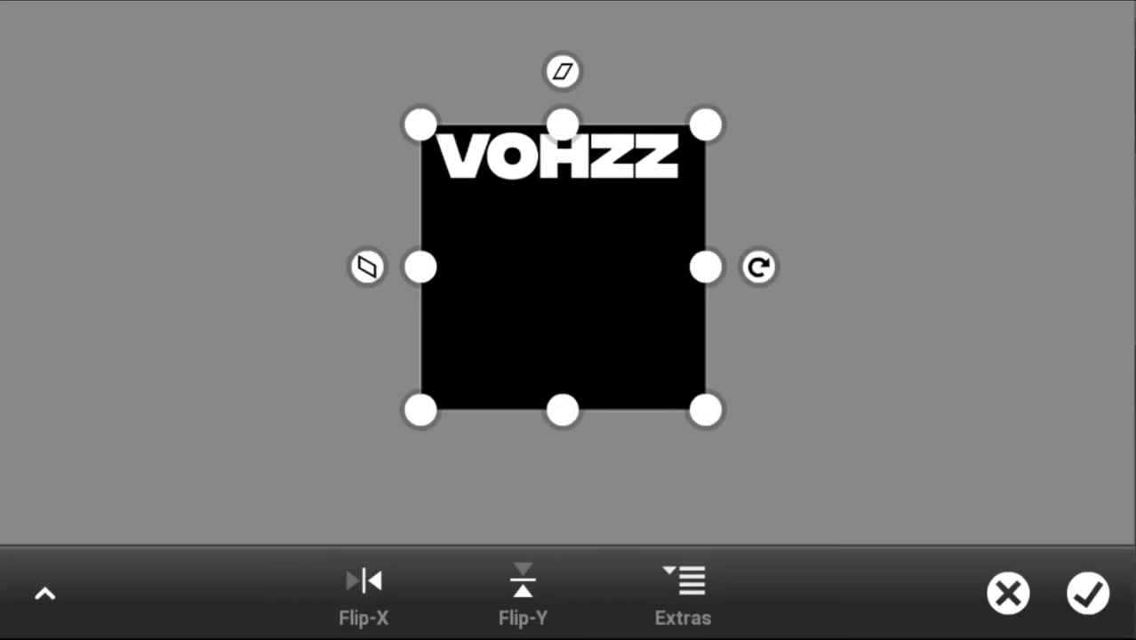
# Step: Accept the placed photo and use Replace Color to make its black background transparent
pyautogui.click(1088, 593)
pyautogui.click(528, 41)
pyautogui.click(855, 293)
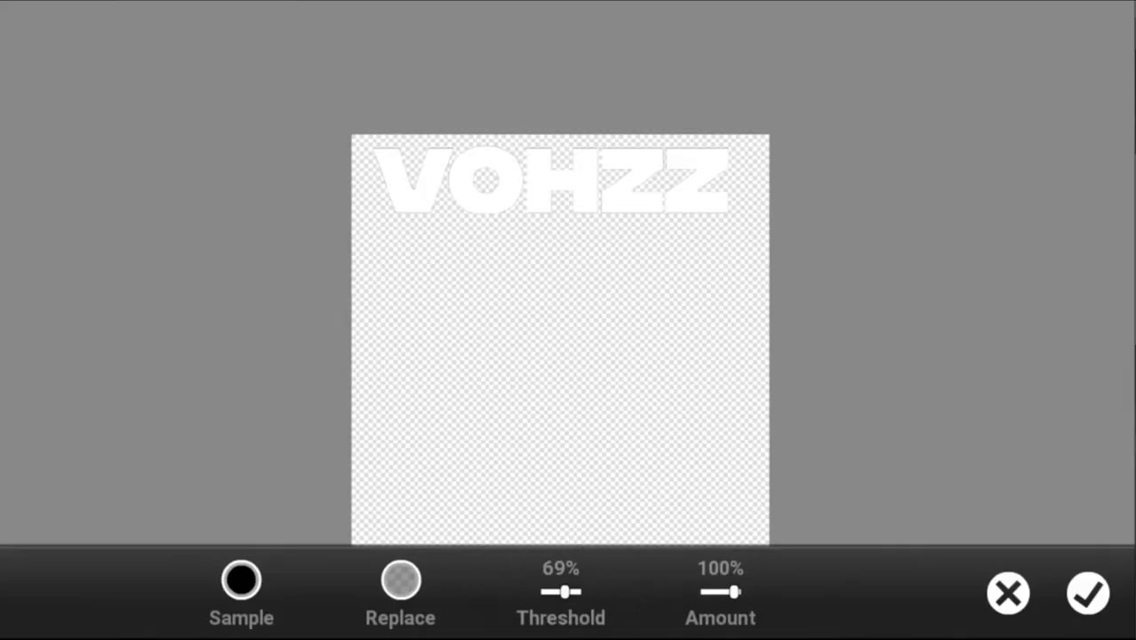
pyautogui.click(560, 592)
pyautogui.click(1089, 593)
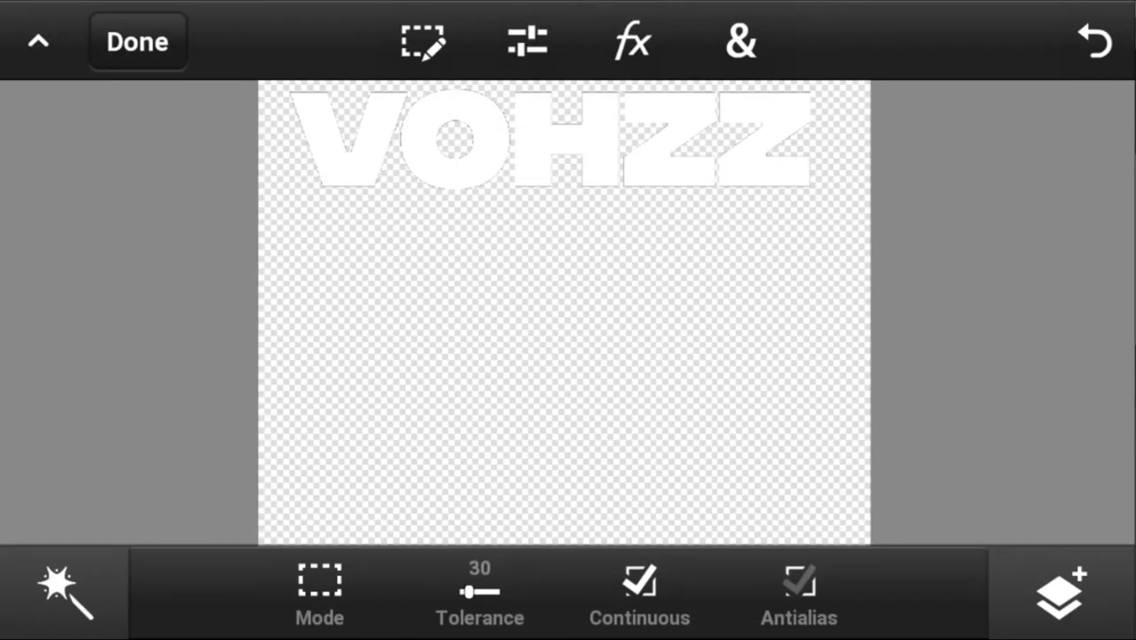
# Step: Darken the VOHZZ lettering to black with a Levels adjustment
pyautogui.click(528, 41)
pyautogui.click(276, 321)
pyautogui.moveTo(787, 473); pyautogui.dragTo(304, 473)
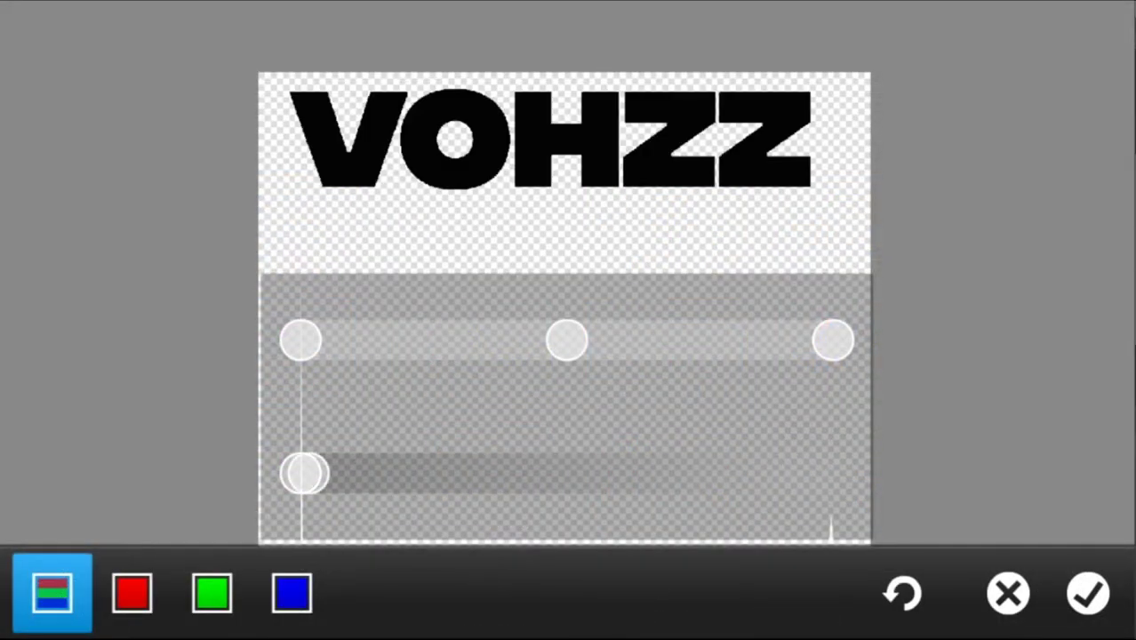
pyautogui.click(1088, 593)
pyautogui.click(633, 41)
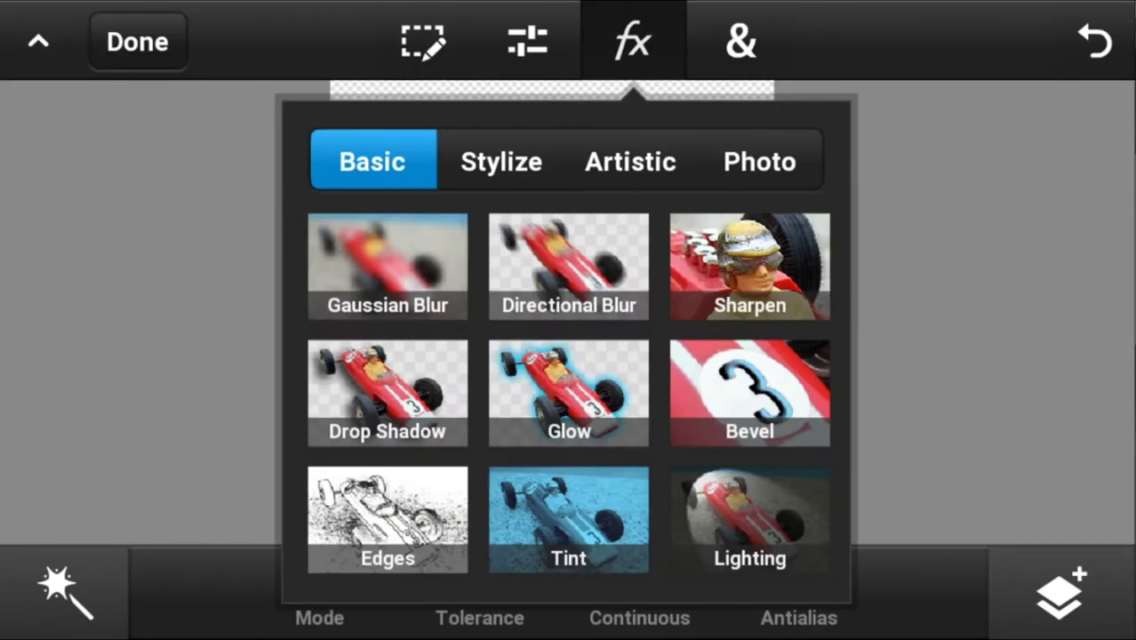
# Step: Add a Drop Shadow to the text with angle 15° and blur 70
pyautogui.click(748, 391)
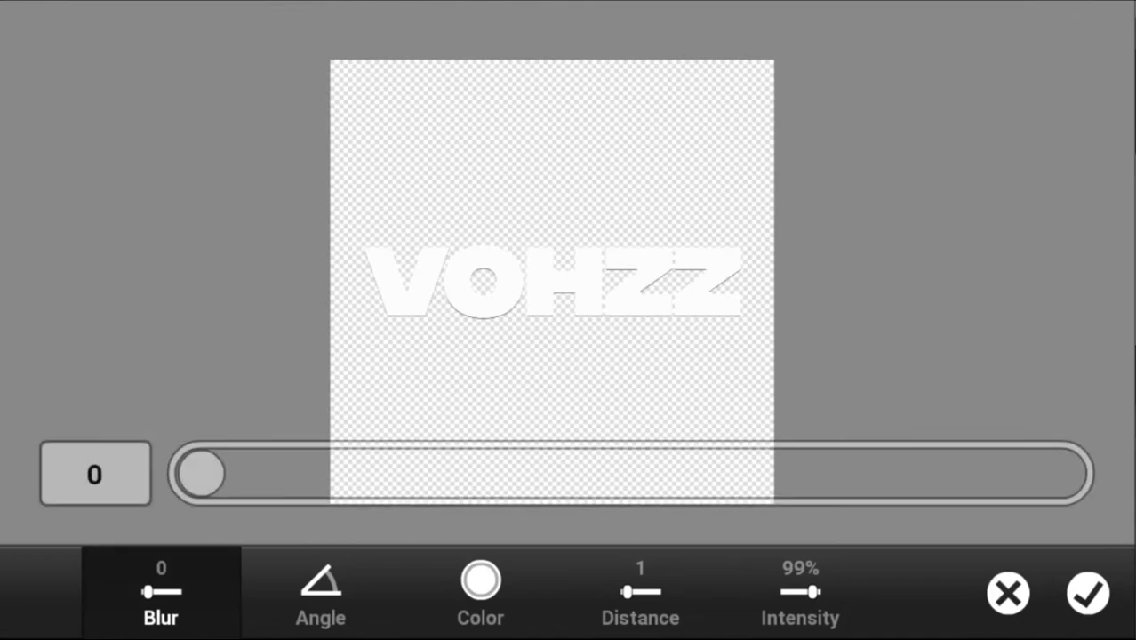
pyautogui.click(320, 591)
pyautogui.moveTo(567, 398); pyautogui.dragTo(642, 340)
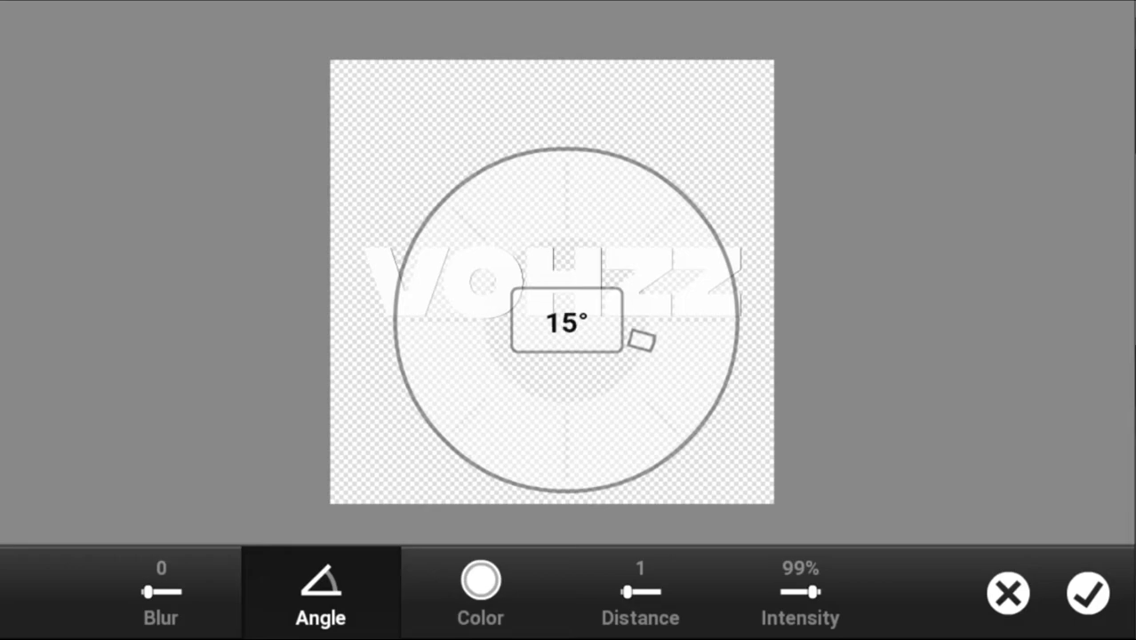
pyautogui.click(161, 591)
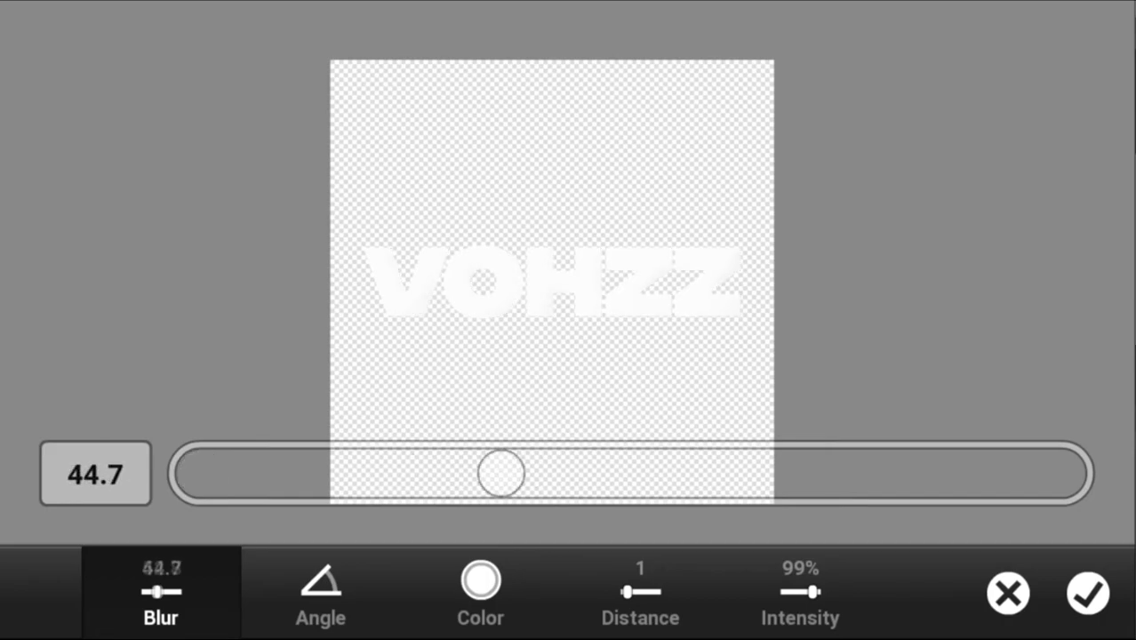
pyautogui.click(95, 473)
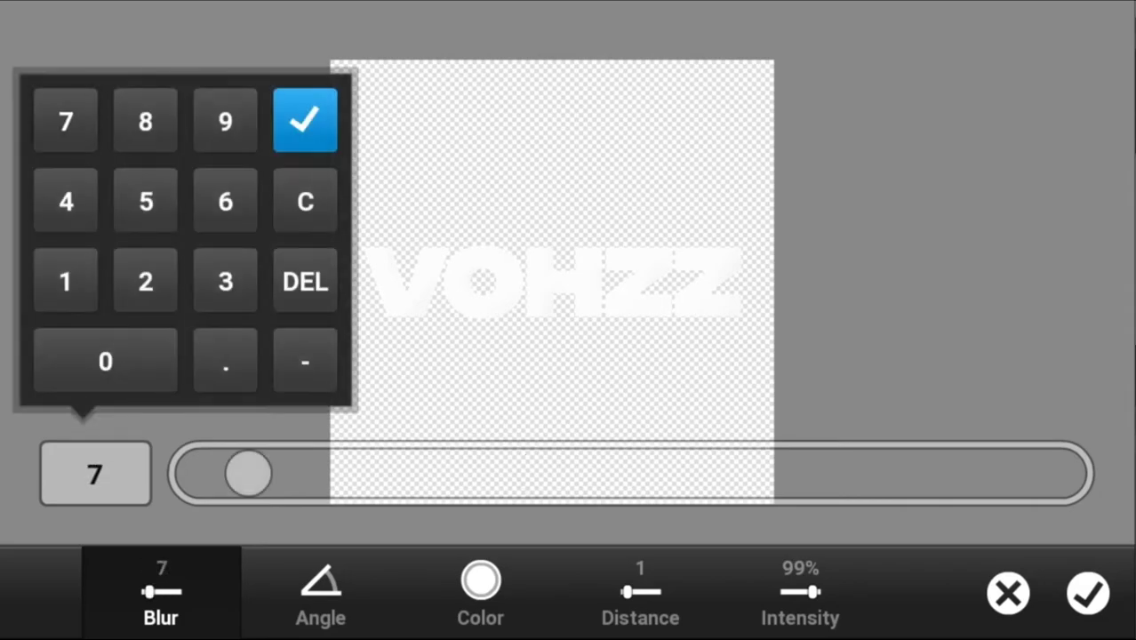
pyautogui.write('0')
pyautogui.click(305, 119)
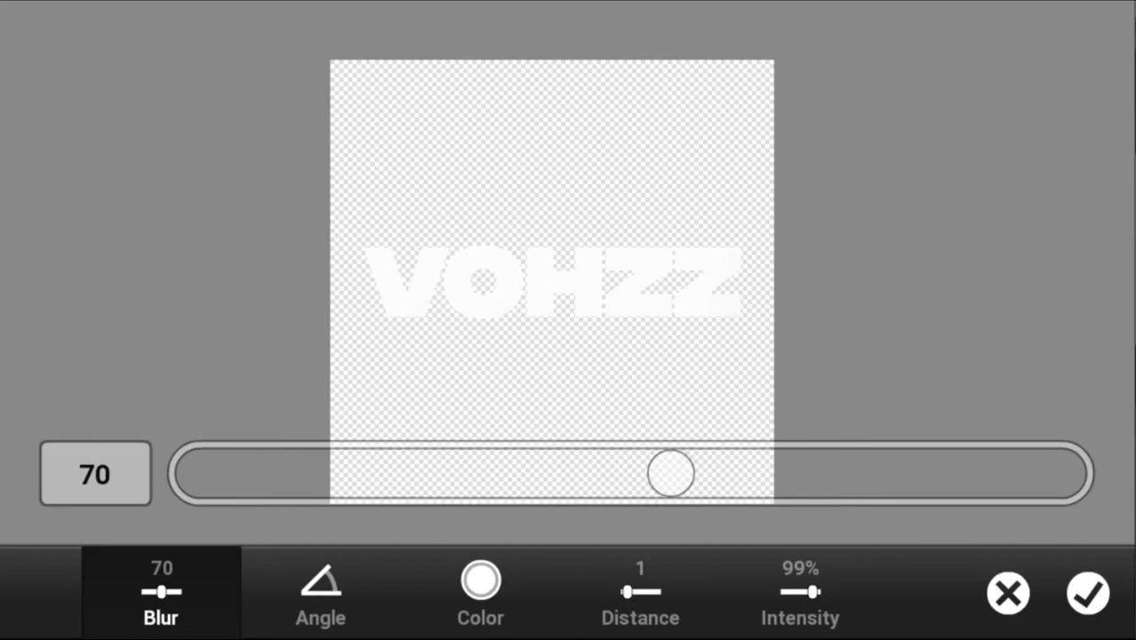
# Step: Make the shadow black with distance 50 and intensity 67%
pyautogui.click(480, 591)
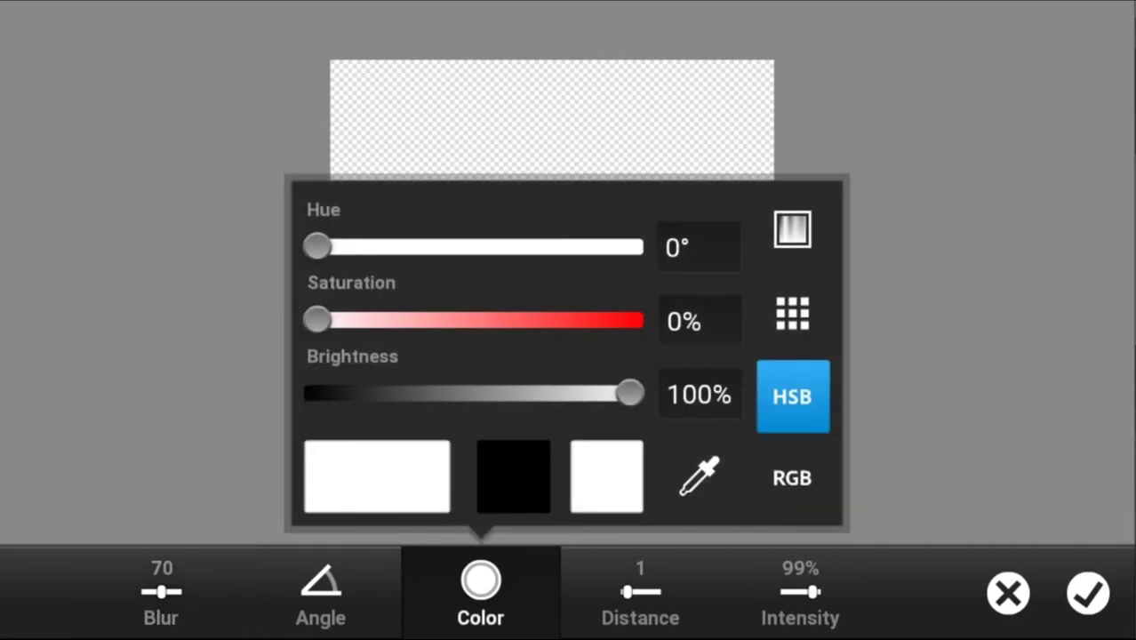
pyautogui.click(514, 476)
pyautogui.click(480, 592)
pyautogui.click(641, 591)
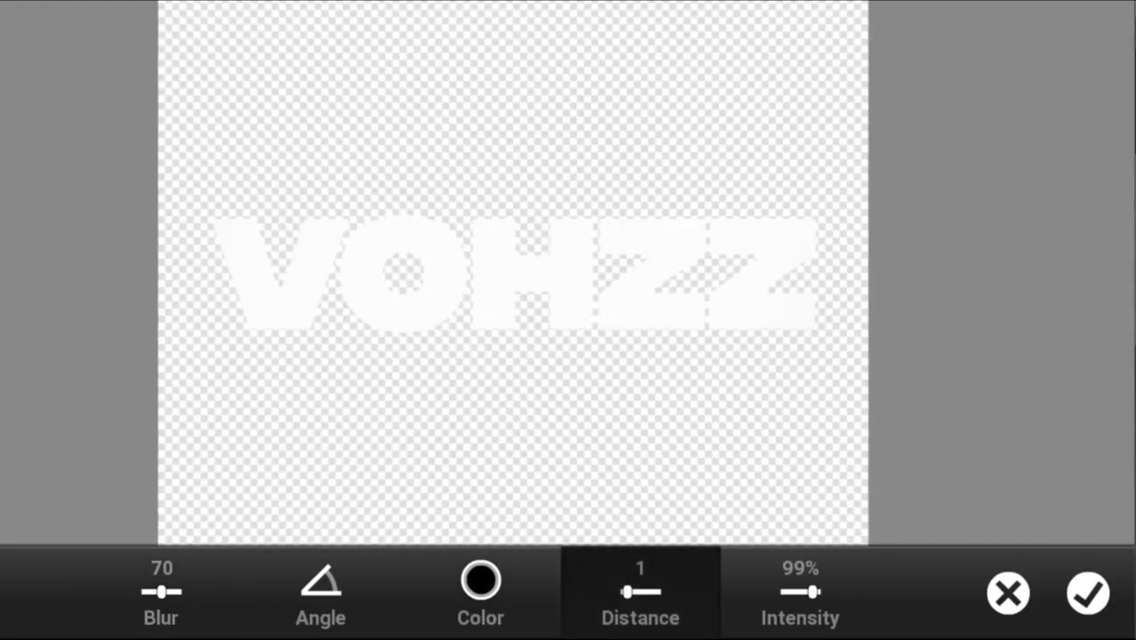
pyautogui.moveTo(210, 473); pyautogui.dragTo(677, 474)
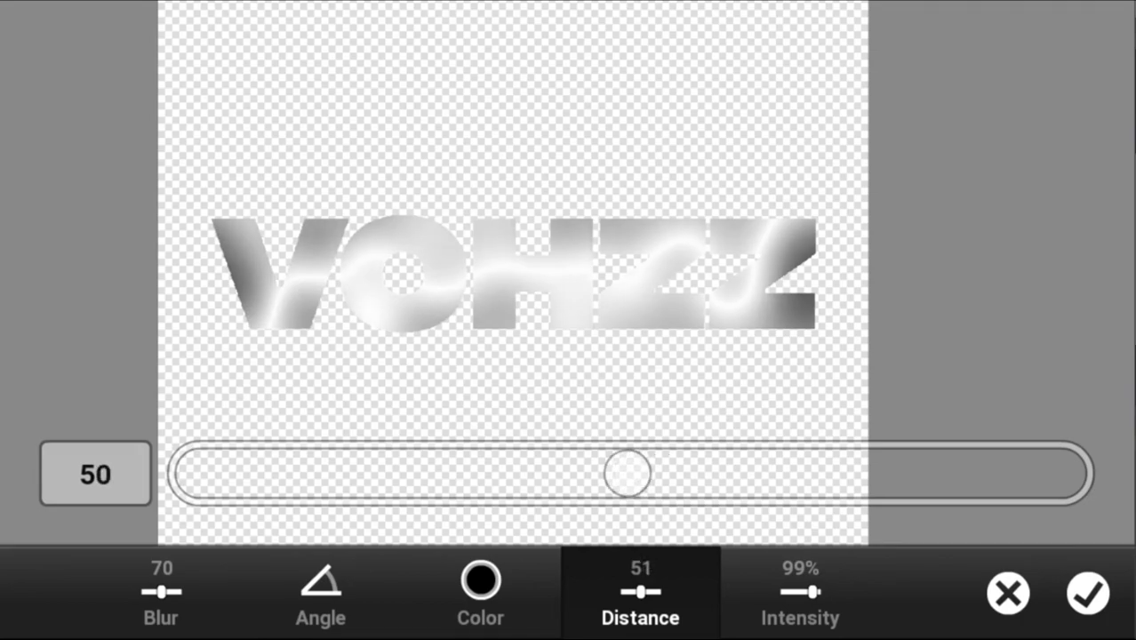
pyautogui.click(800, 591)
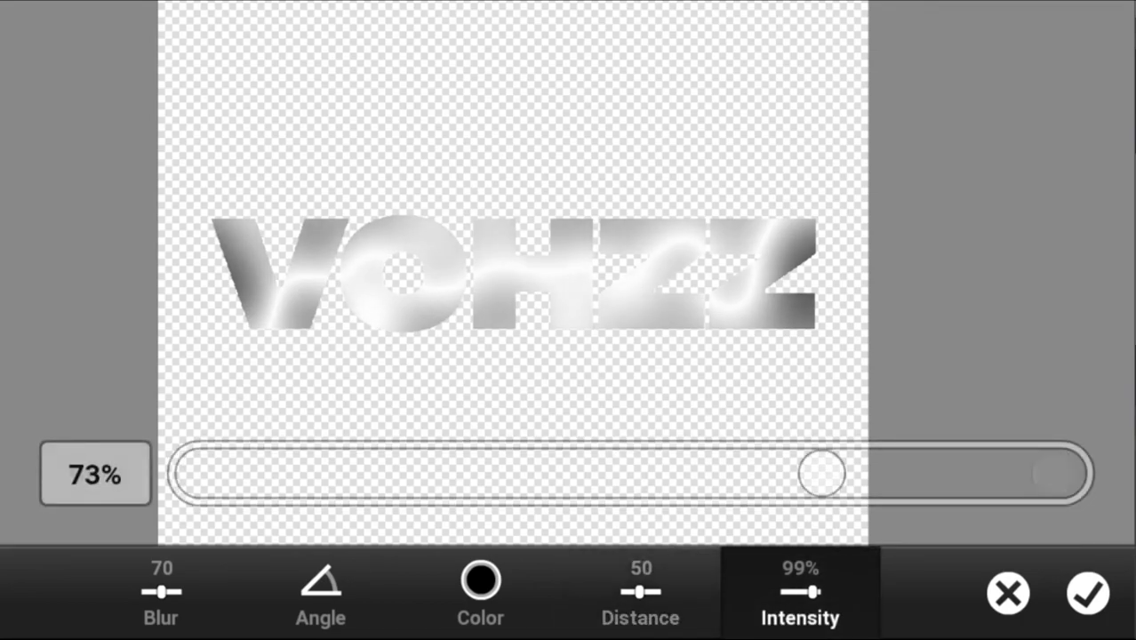
pyautogui.scroll(-3, 521, 258)
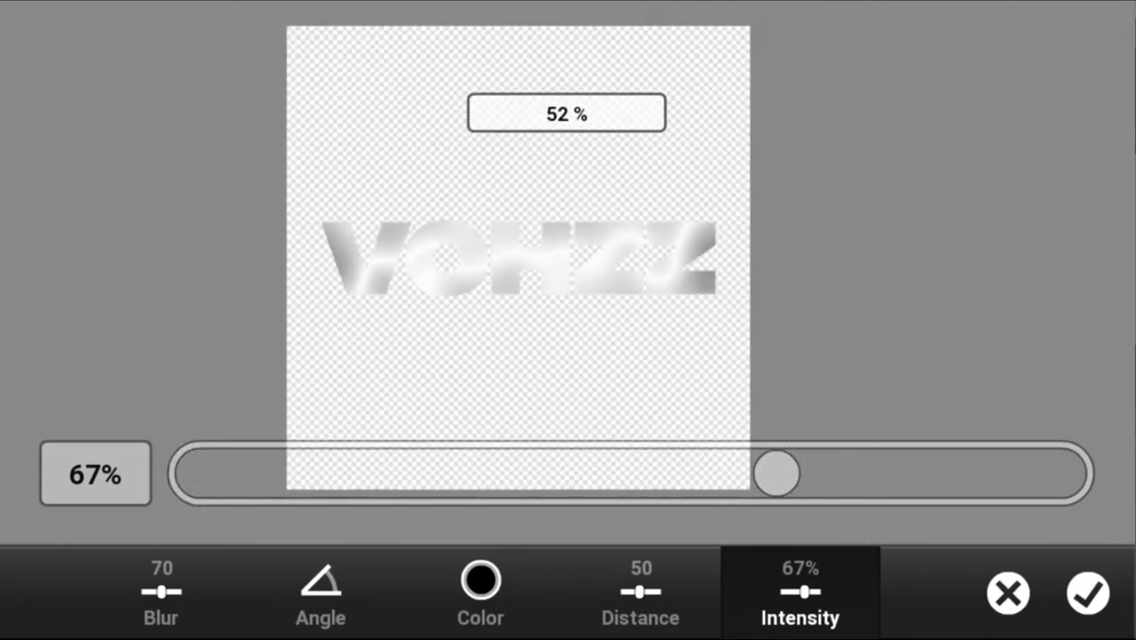
# Step: Apply the black shadow and invert the VOHZZ layer's colours
pyautogui.click(1089, 593)
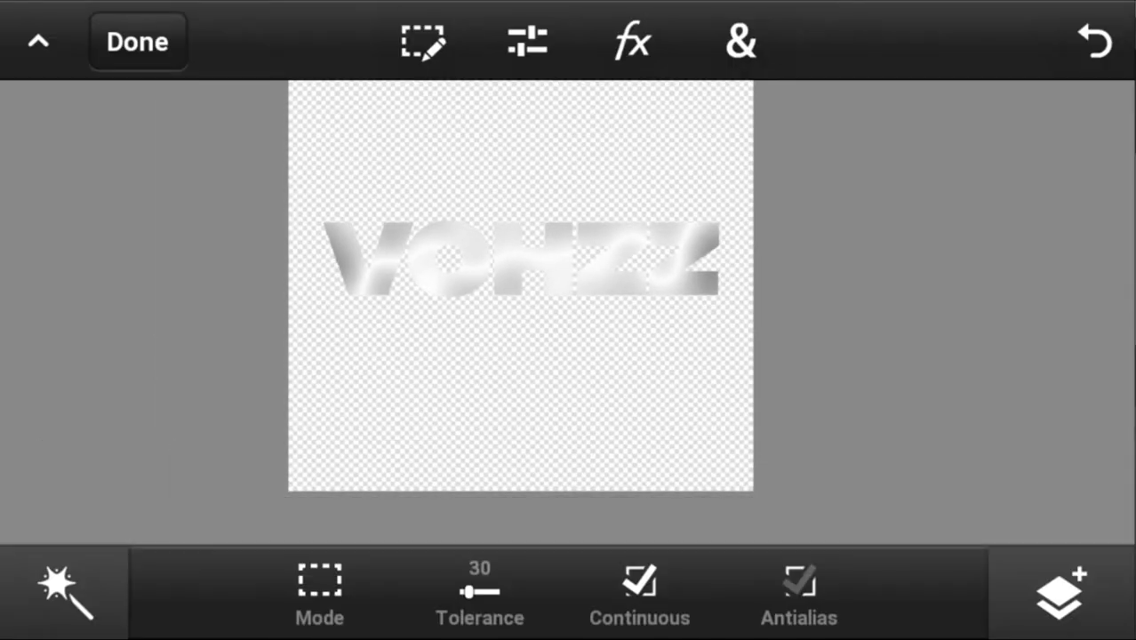
pyautogui.click(527, 40)
pyautogui.click(277, 227)
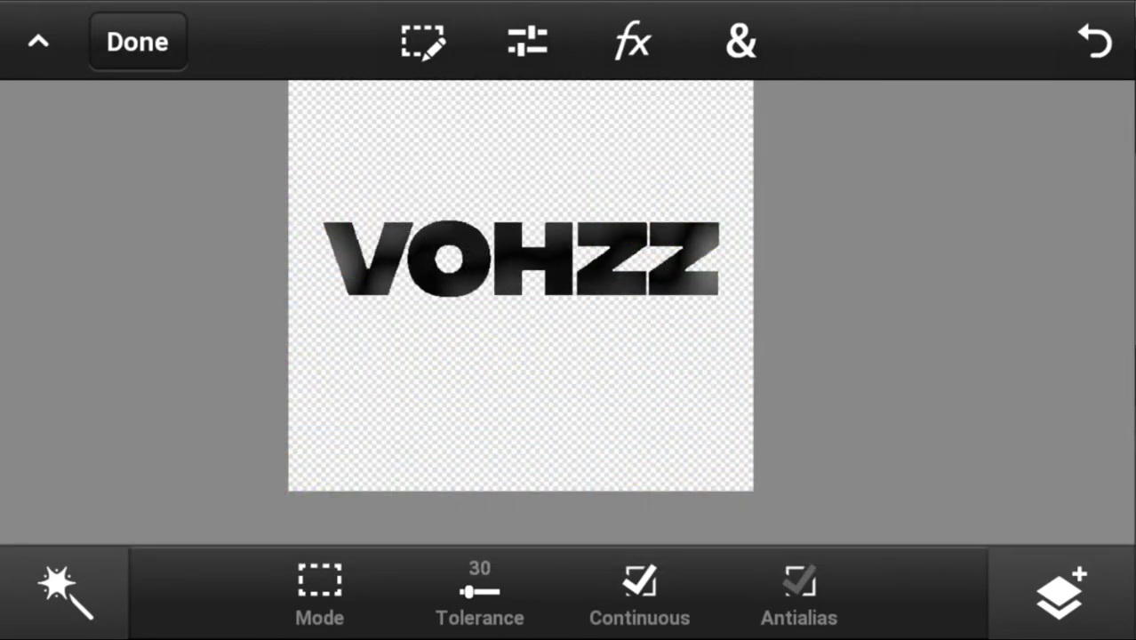
pyautogui.scroll(3, 521, 285)
pyautogui.scroll(-3, 521, 285)
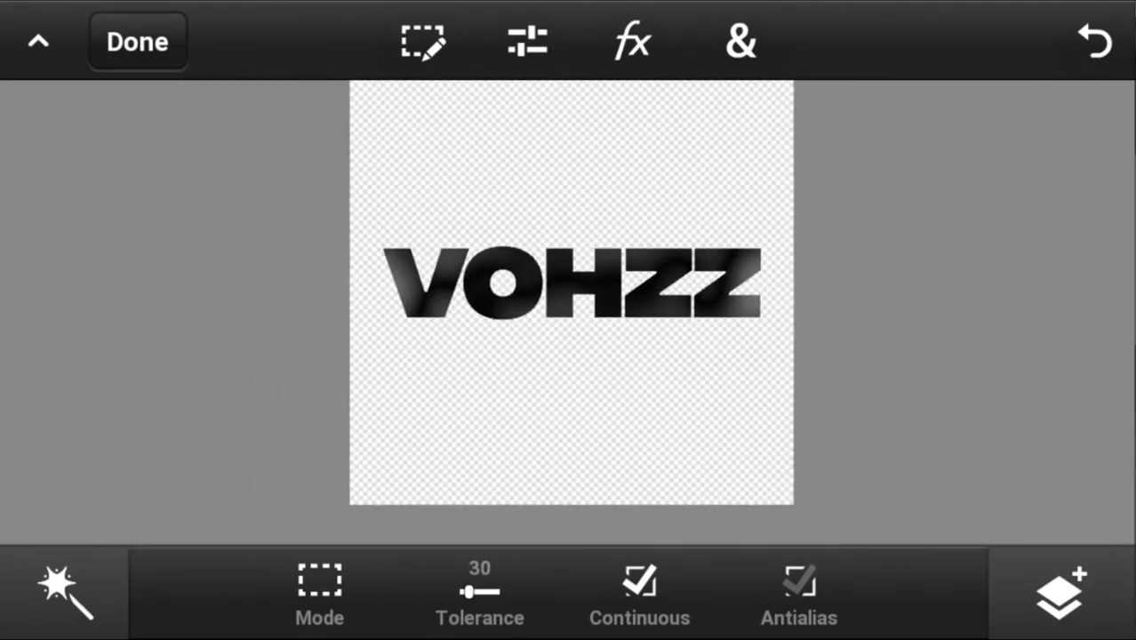
# Step: Lighten the lettering by raising the dark end of the Curves
pyautogui.click(527, 40)
pyautogui.click(278, 480)
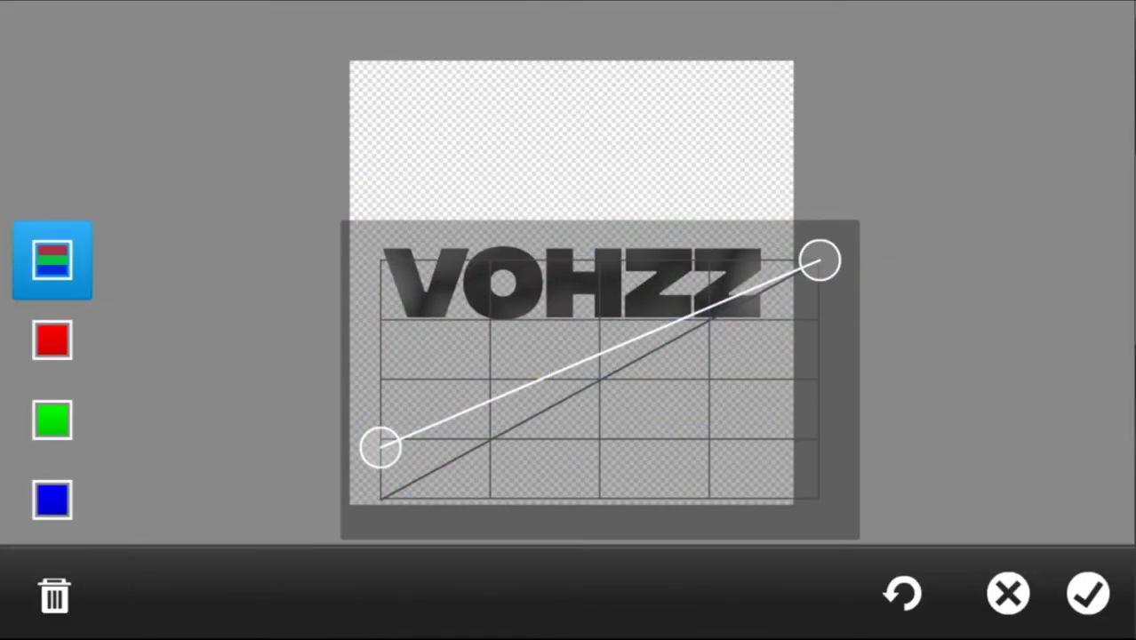
pyautogui.moveTo(380, 447)
pyautogui.mouseDown()
pyautogui.moveTo(381, 401)
pyautogui.moveTo(381, 443)
pyautogui.mouseUp()
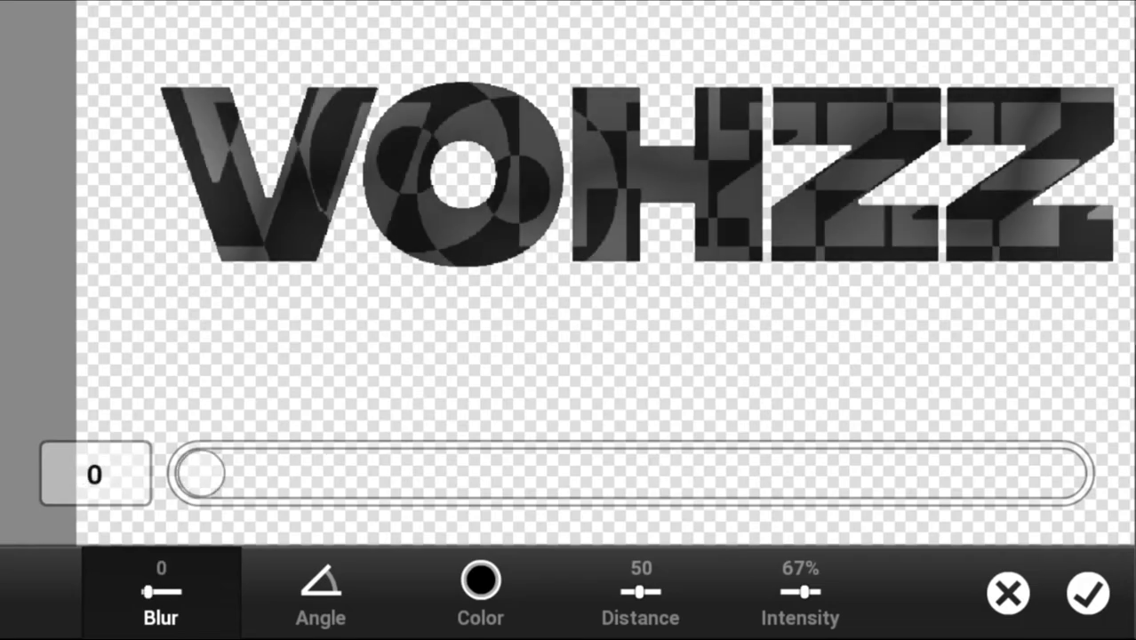
# Step: Rotate the second shadow's angle and set its distance to 1
pyautogui.click(321, 591)
pyautogui.moveTo(640, 332); pyautogui.dragTo(622, 375)
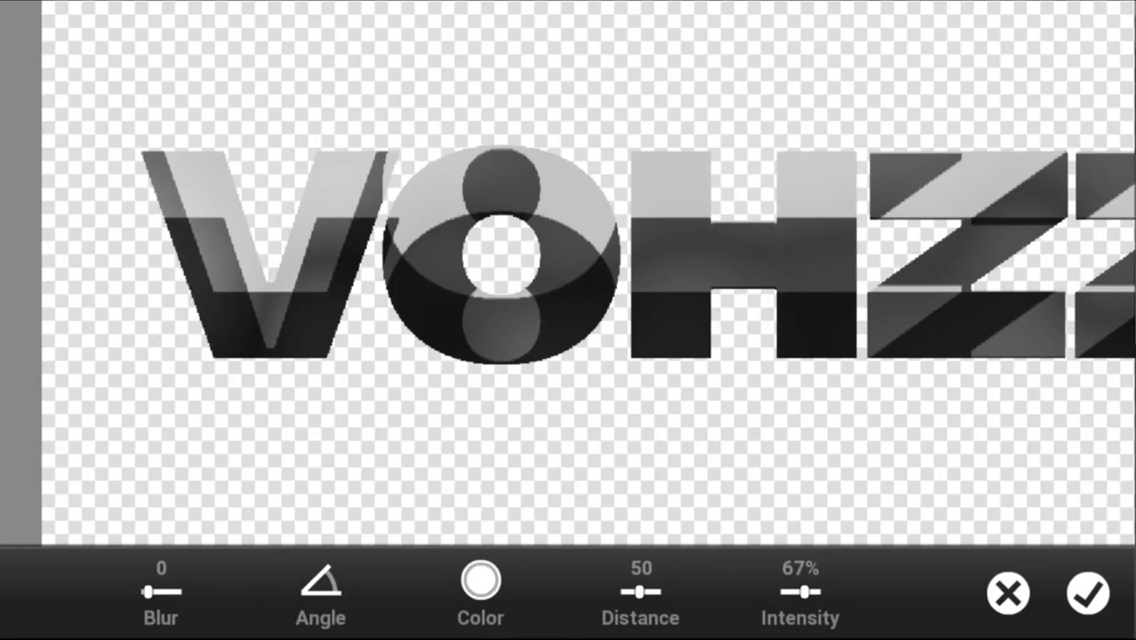
pyautogui.click(640, 592)
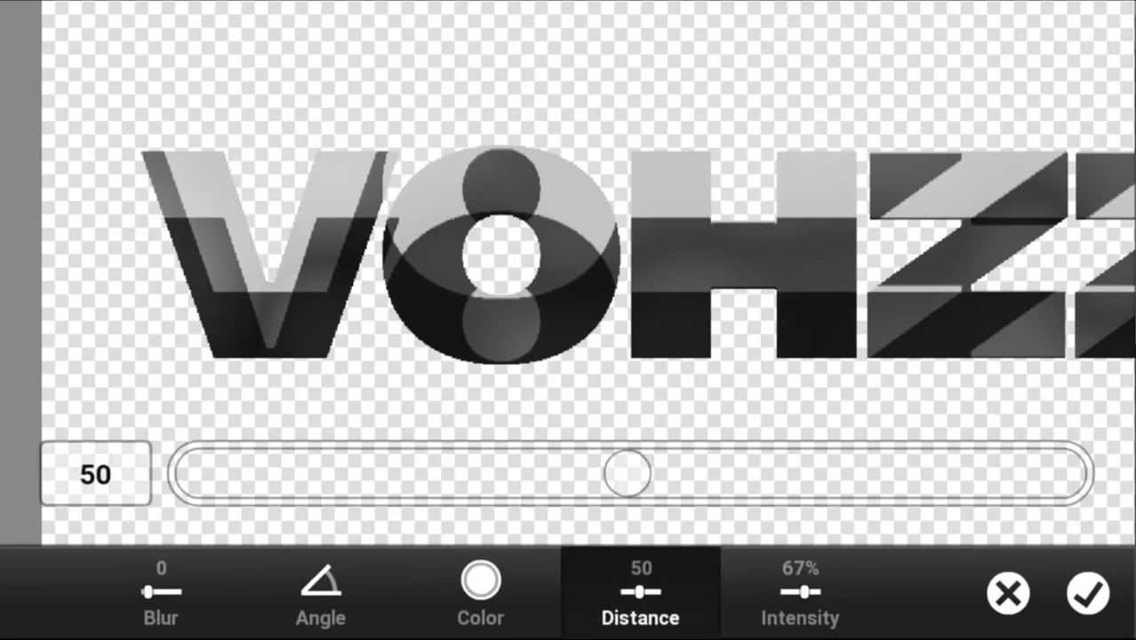
pyautogui.moveTo(627, 474); pyautogui.dragTo(220, 474)
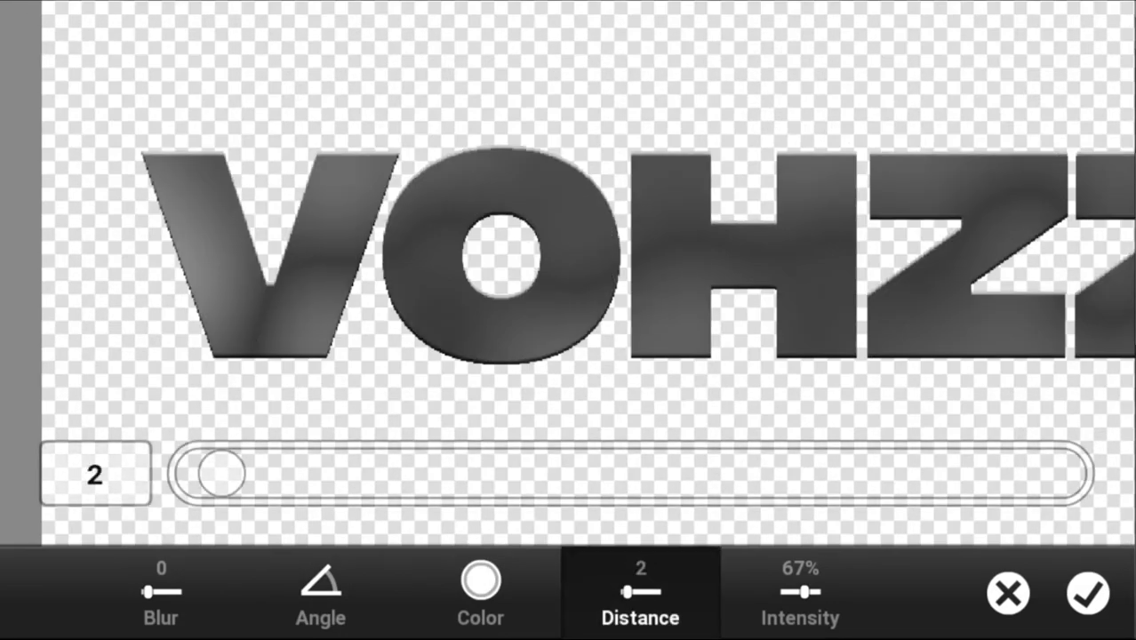
pyautogui.click(95, 474)
pyautogui.click(65, 281)
pyautogui.click(305, 119)
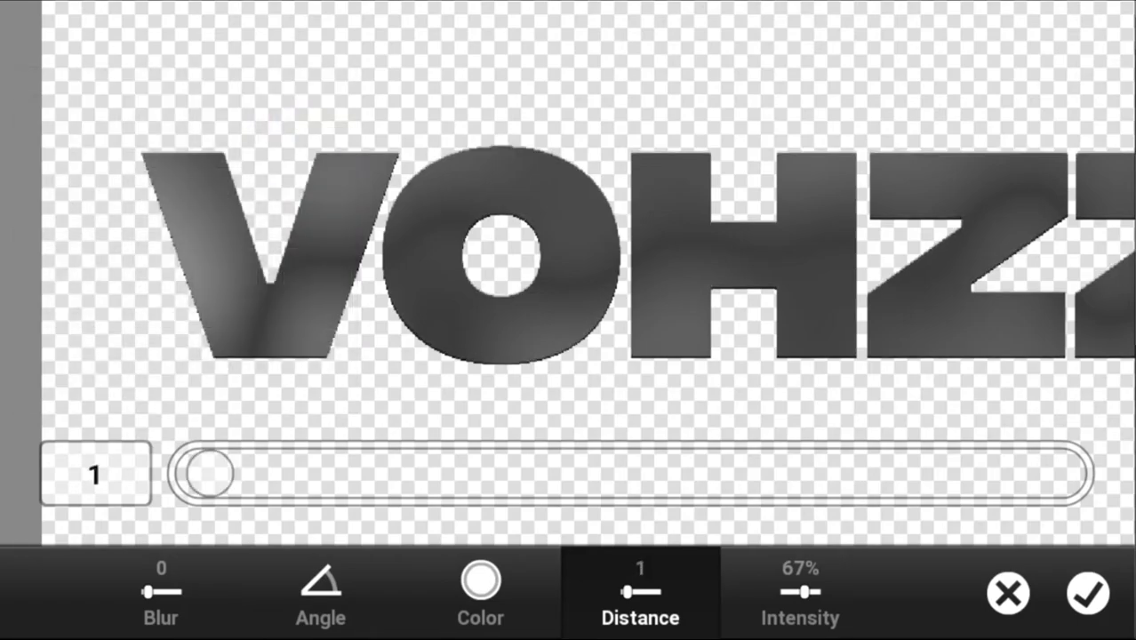
# Step: Set the shadow intensity to 100% and apply the close white shadow
pyautogui.scroll(2, 569, 267)
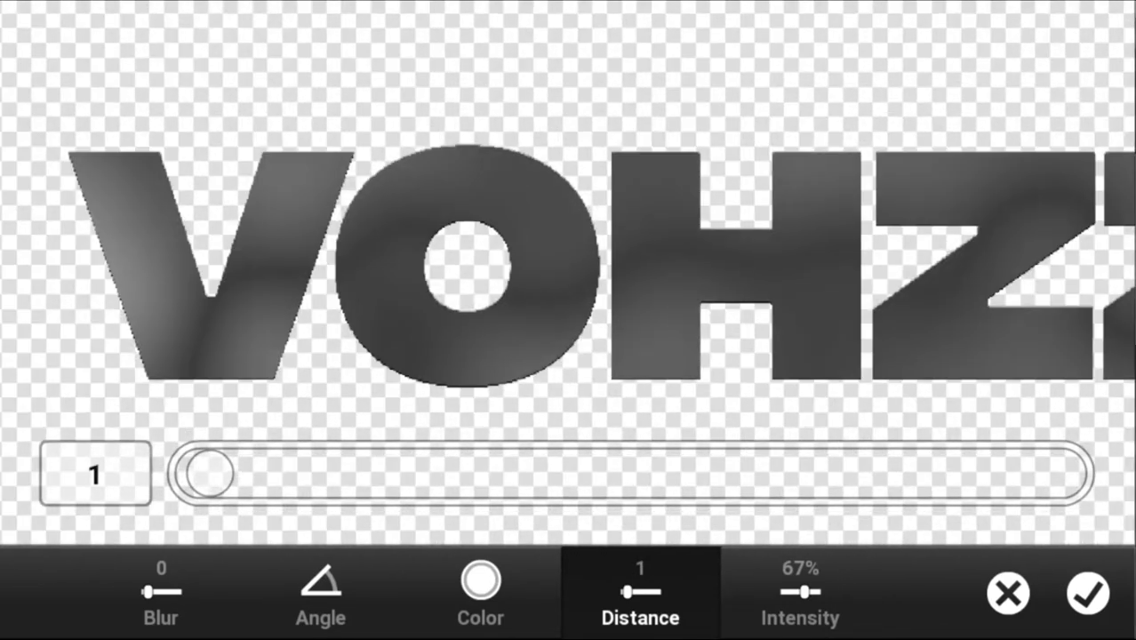
pyautogui.click(800, 594)
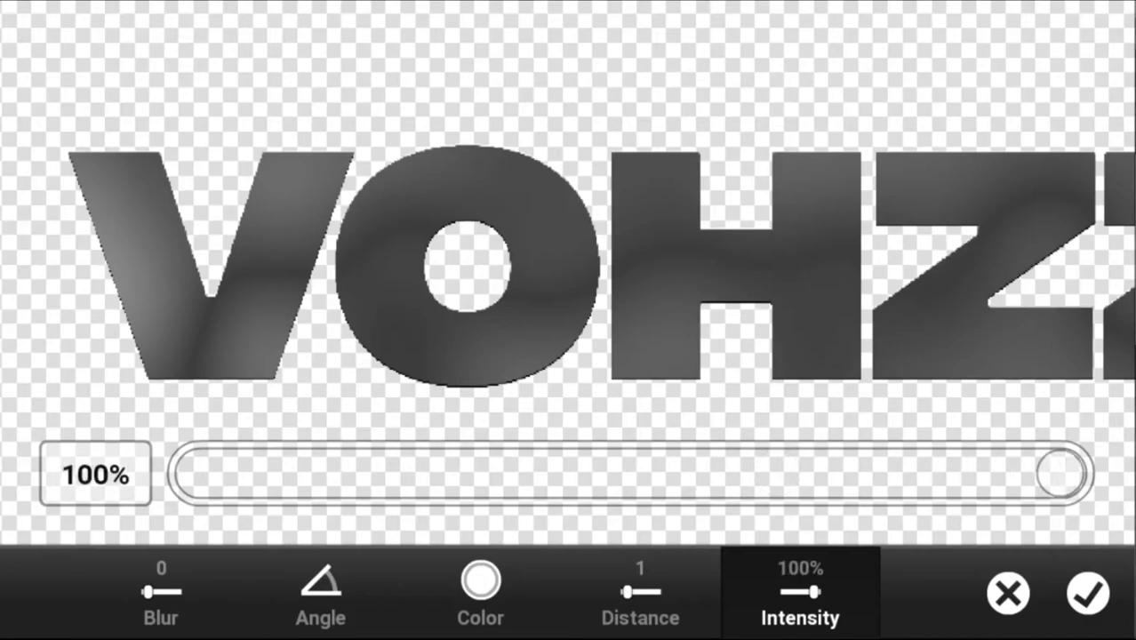
pyautogui.scroll(-2, 569, 266)
pyautogui.scroll(-2, 569, 266)
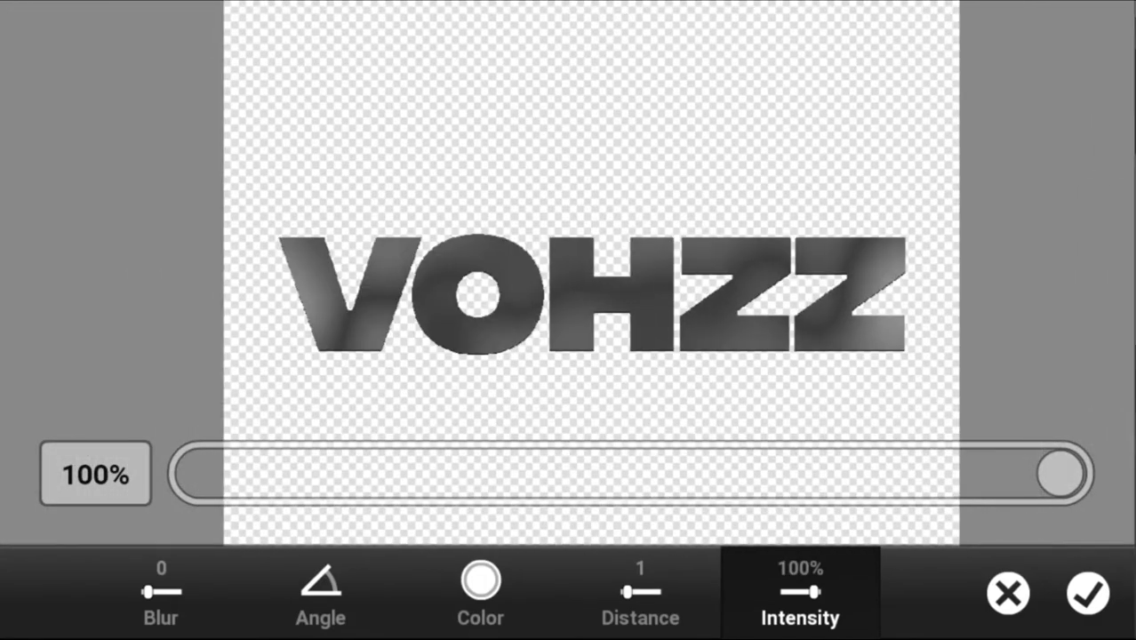
pyautogui.click(1089, 593)
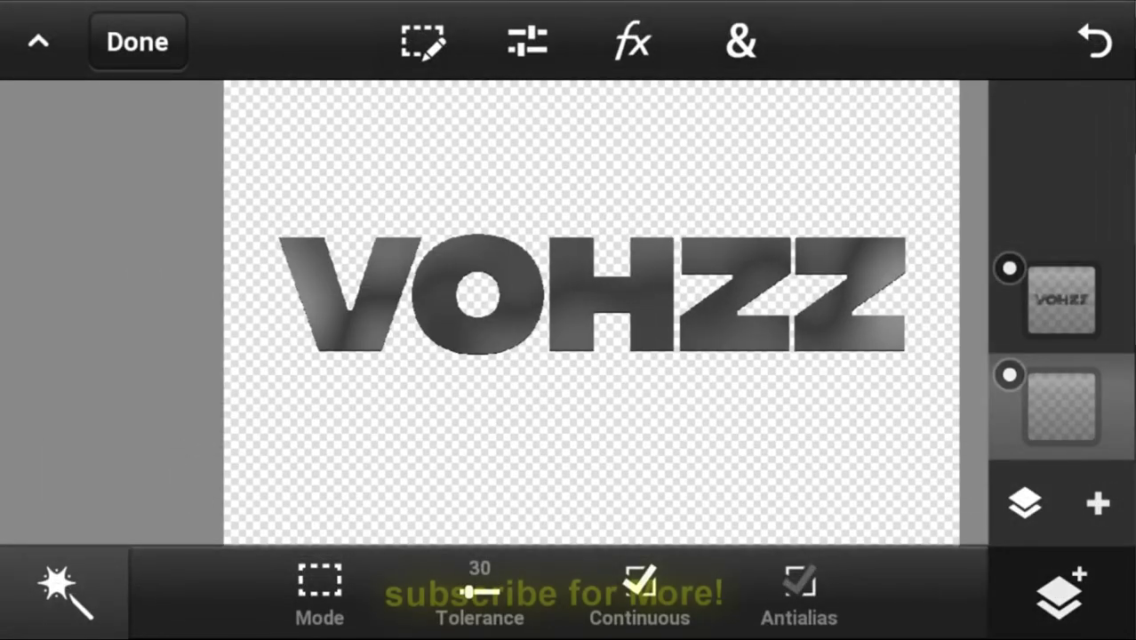
# Step: Fill the background layer with black
pyautogui.click(742, 41)
pyautogui.click(335, 469)
pyautogui.click(1087, 589)
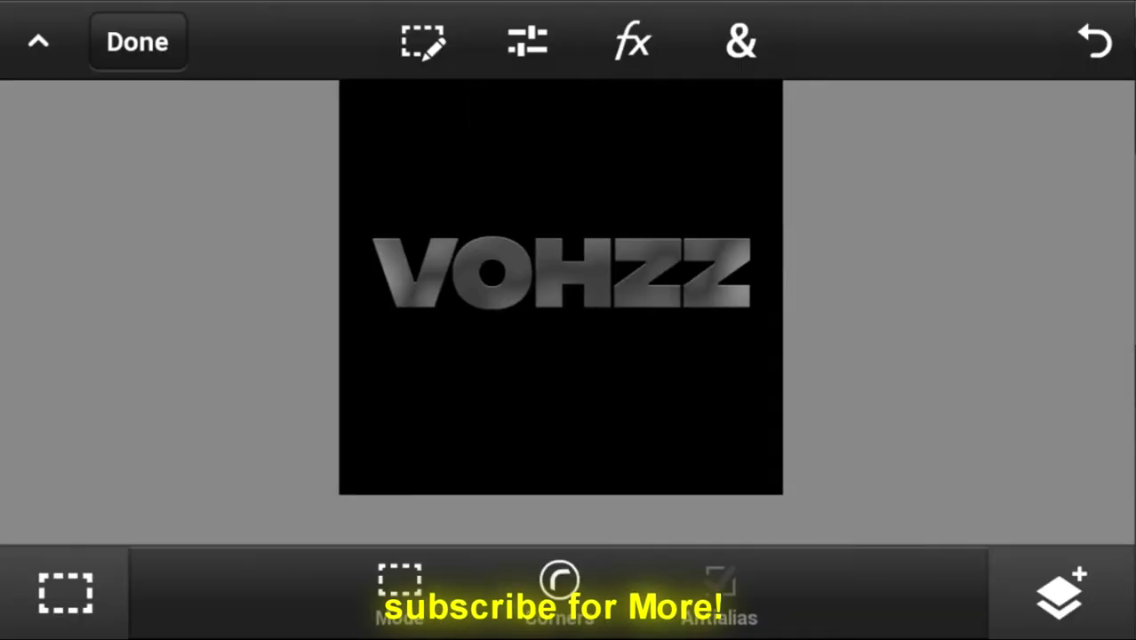
pyautogui.click(1060, 593)
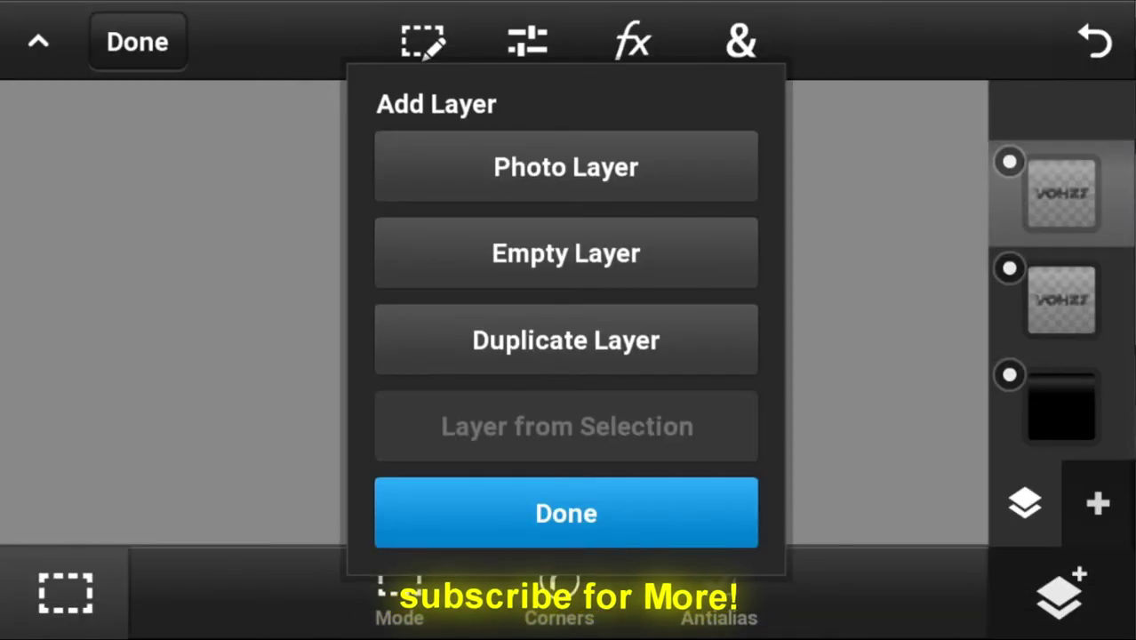
# Step: Apply a Gaussian Blur of 40 to the VOHZZ text copy
pyautogui.click(567, 513)
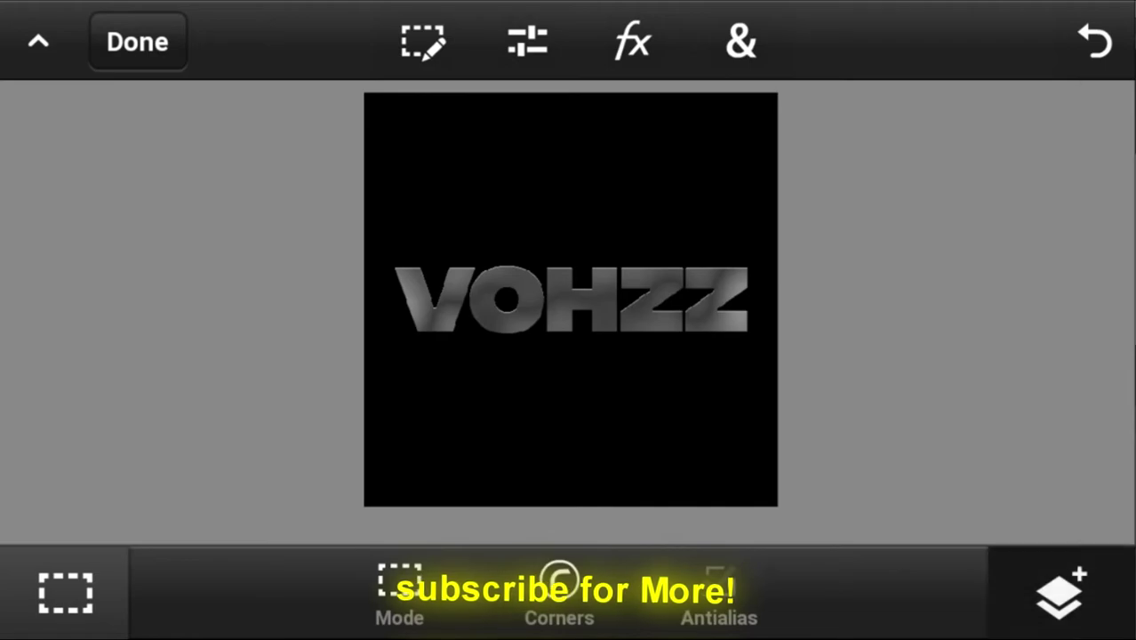
pyautogui.click(1060, 593)
pyautogui.click(633, 42)
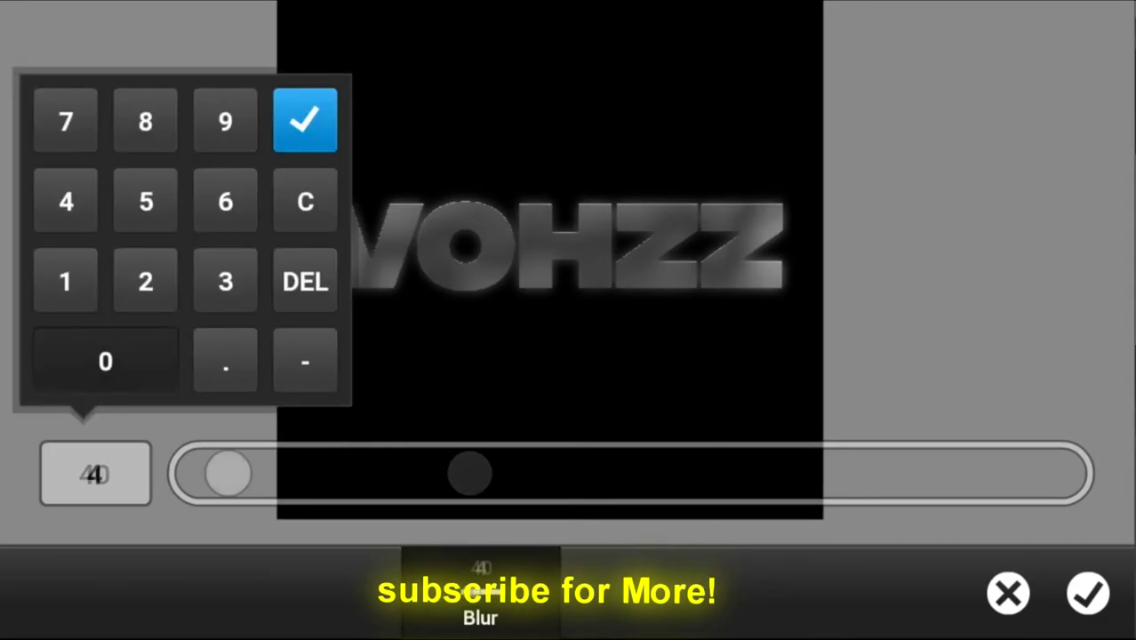
pyautogui.click(305, 120)
pyautogui.click(1088, 593)
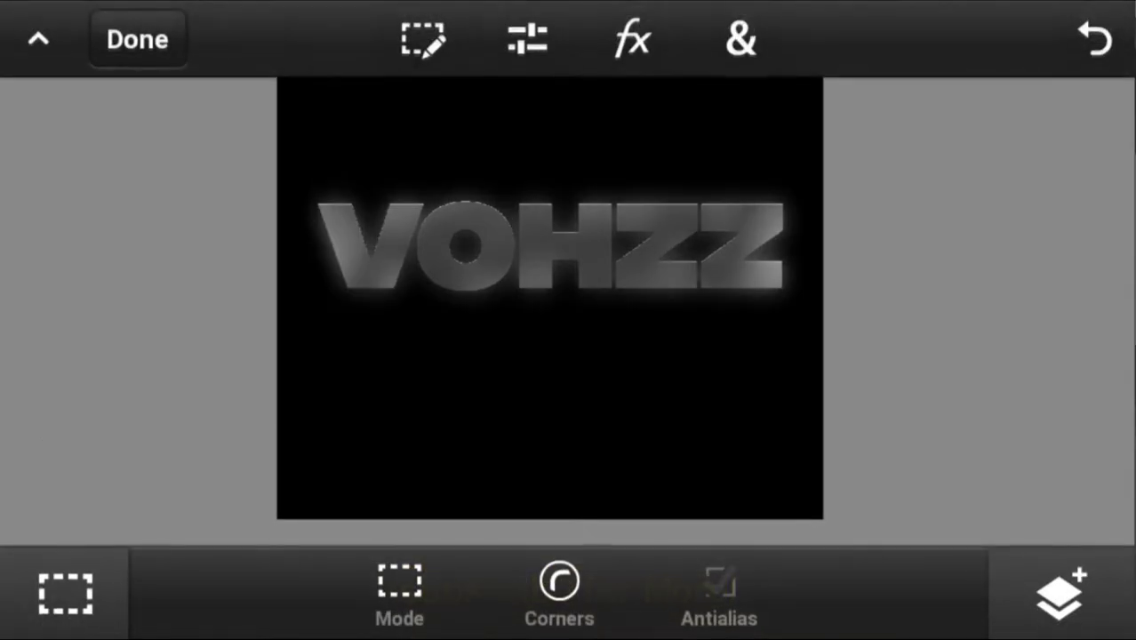
# Step: Set the blurred layer's blend mode to Linear Dodge (Add)
pyautogui.click(1059, 591)
pyautogui.click(1025, 504)
pyautogui.click(738, 505)
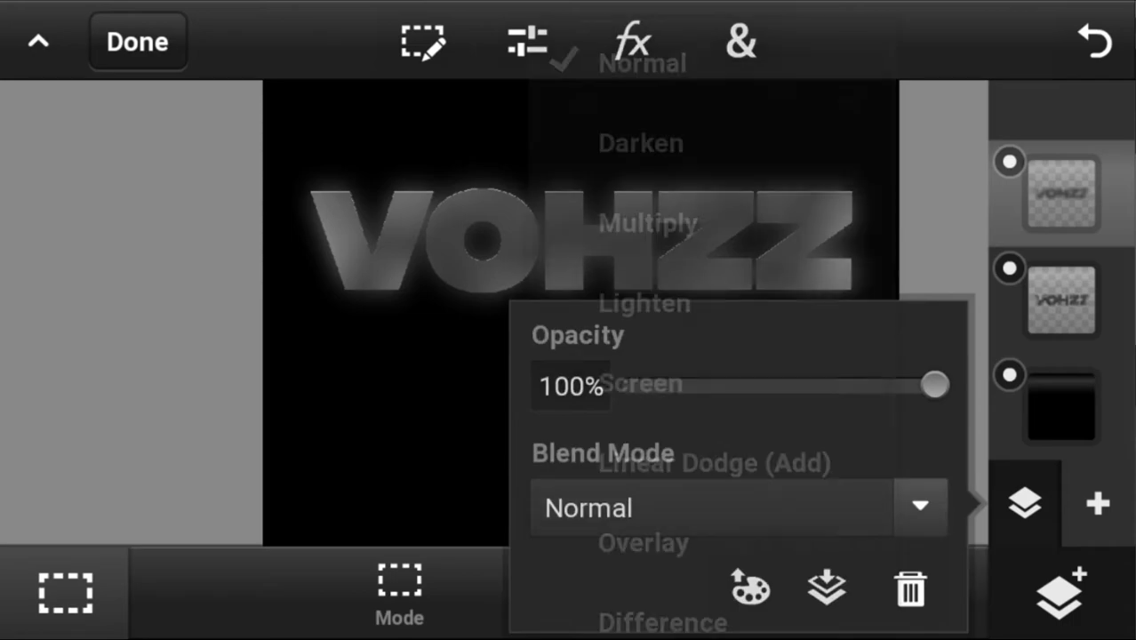
pyautogui.click(714, 462)
pyautogui.scroll(2, 569, 311)
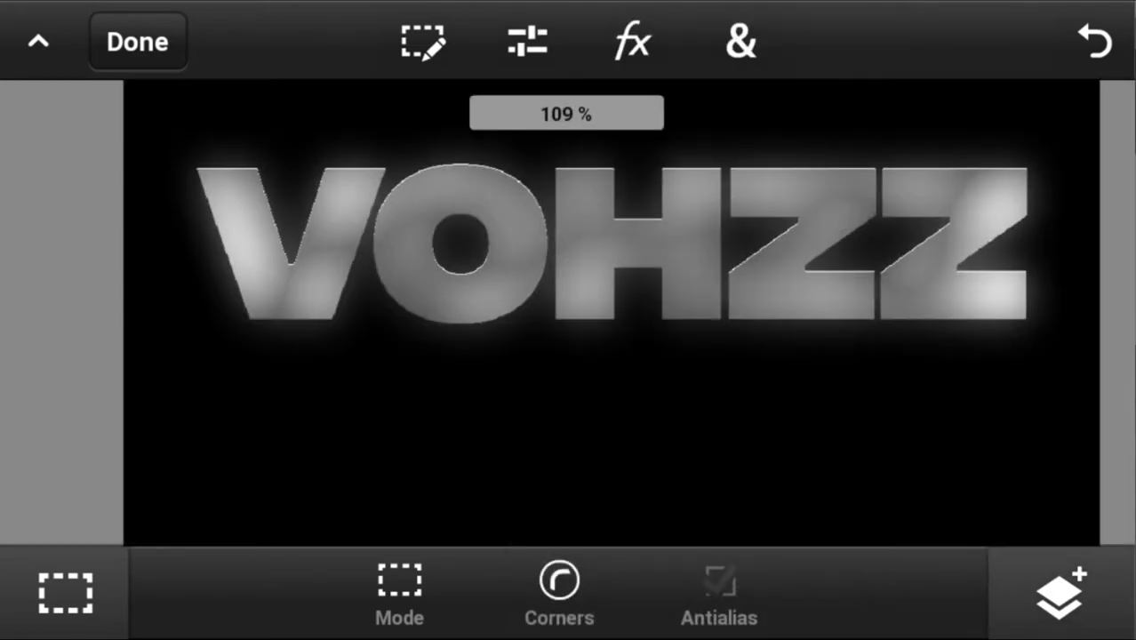
pyautogui.scroll(-3, 569, 311)
pyautogui.scroll(-1, 582, 312)
pyautogui.scroll(2, 583, 312)
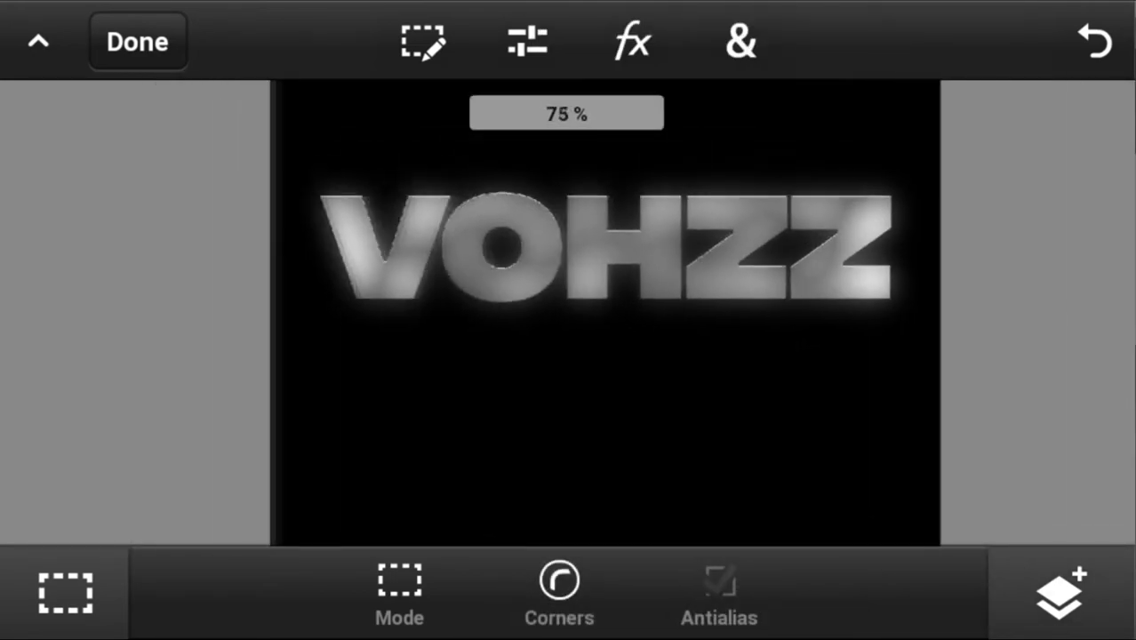
pyautogui.scroll(-2, 605, 311)
pyautogui.scroll(2, 569, 311)
pyautogui.scroll(-1, 569, 311)
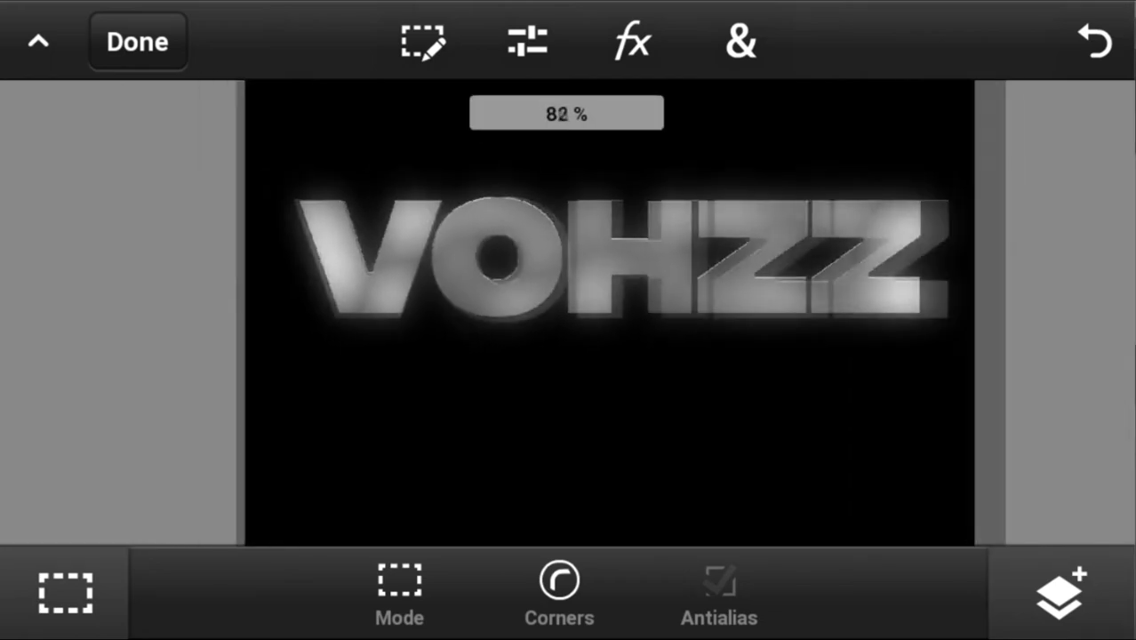
pyautogui.scroll(-1, 569, 311)
pyautogui.scroll(-2, 569, 312)
pyautogui.click(1058, 592)
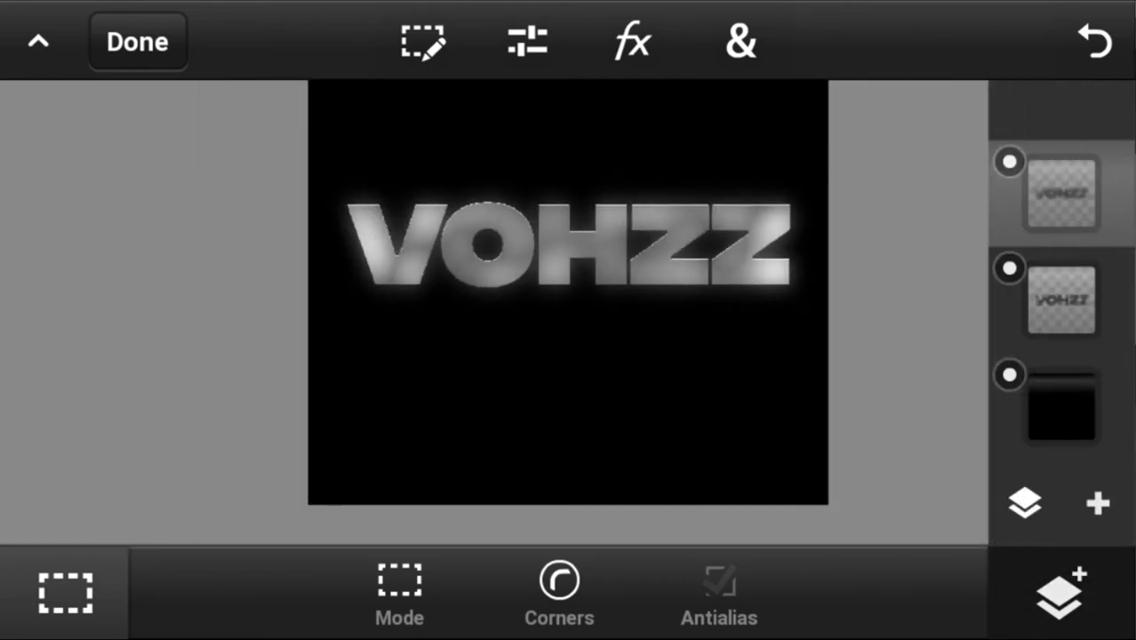
pyautogui.click(1098, 504)
# Step: Duplicate the glowing VOHZZ text layer
pyautogui.click(566, 341)
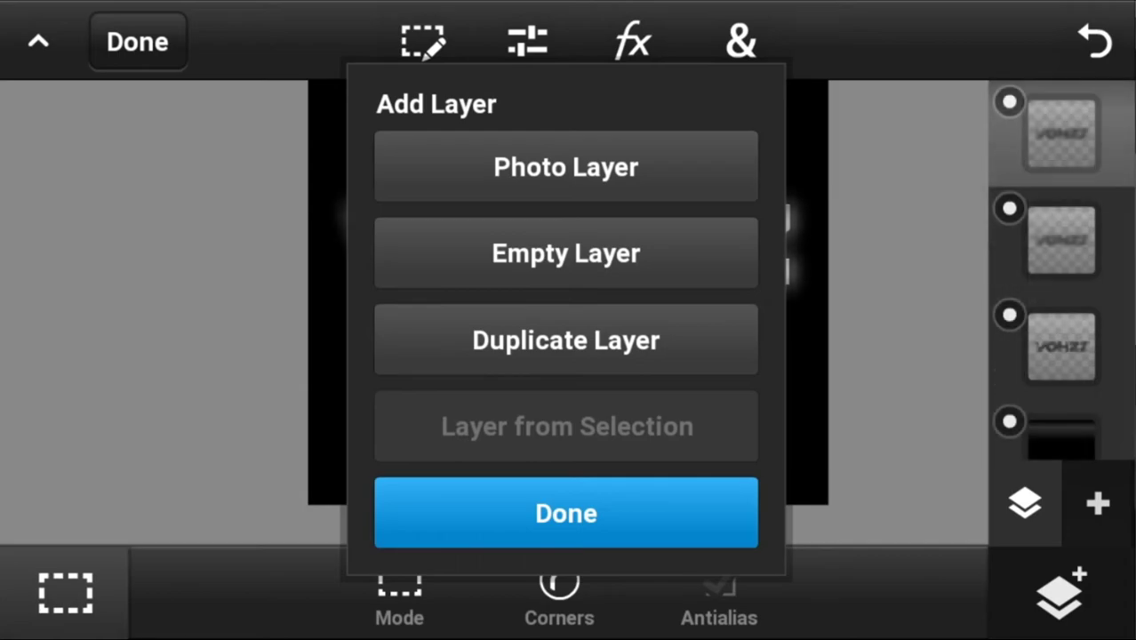
pyautogui.click(565, 511)
pyautogui.scroll(2, 569, 294)
pyautogui.scroll(-1, 569, 293)
pyautogui.scroll(-1, 569, 293)
# Step: Blur the new copy with a Gaussian Blur of 20
pyautogui.click(633, 41)
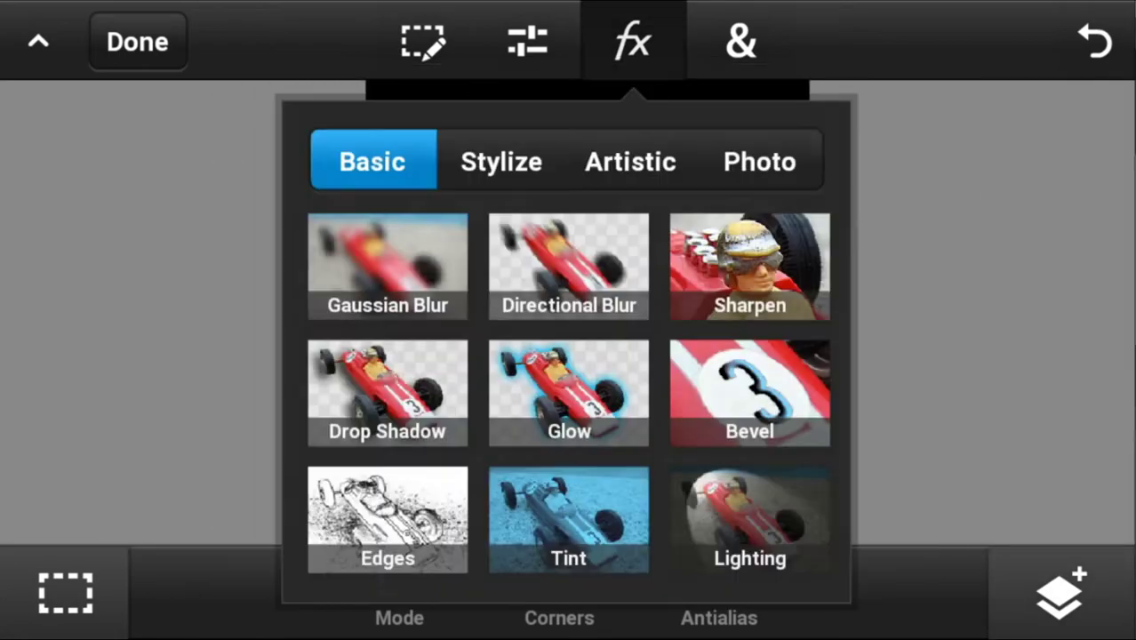
pyautogui.click(386, 264)
pyautogui.scroll(1, 569, 267)
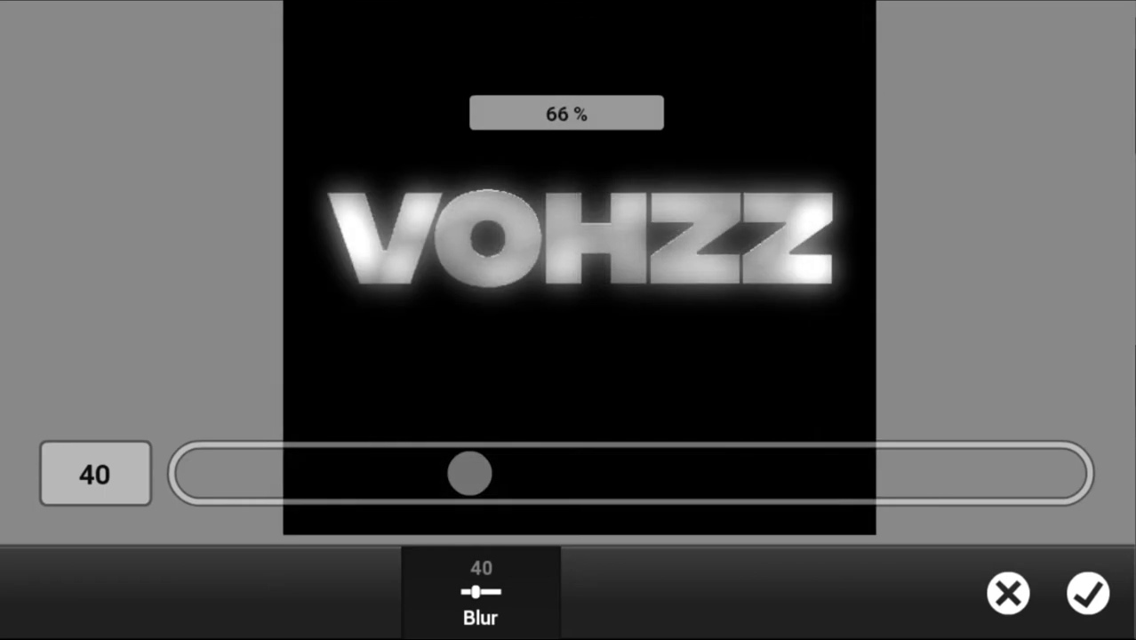
pyautogui.moveTo(469, 473); pyautogui.dragTo(299, 472)
pyautogui.click(95, 472)
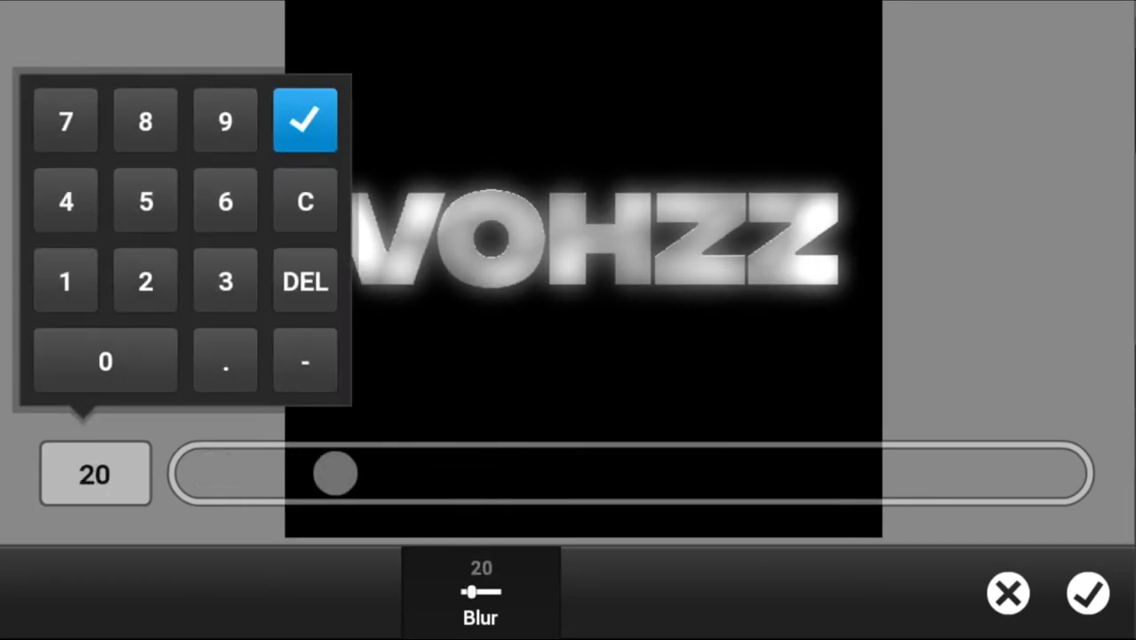
pyautogui.click(305, 119)
pyautogui.click(1089, 593)
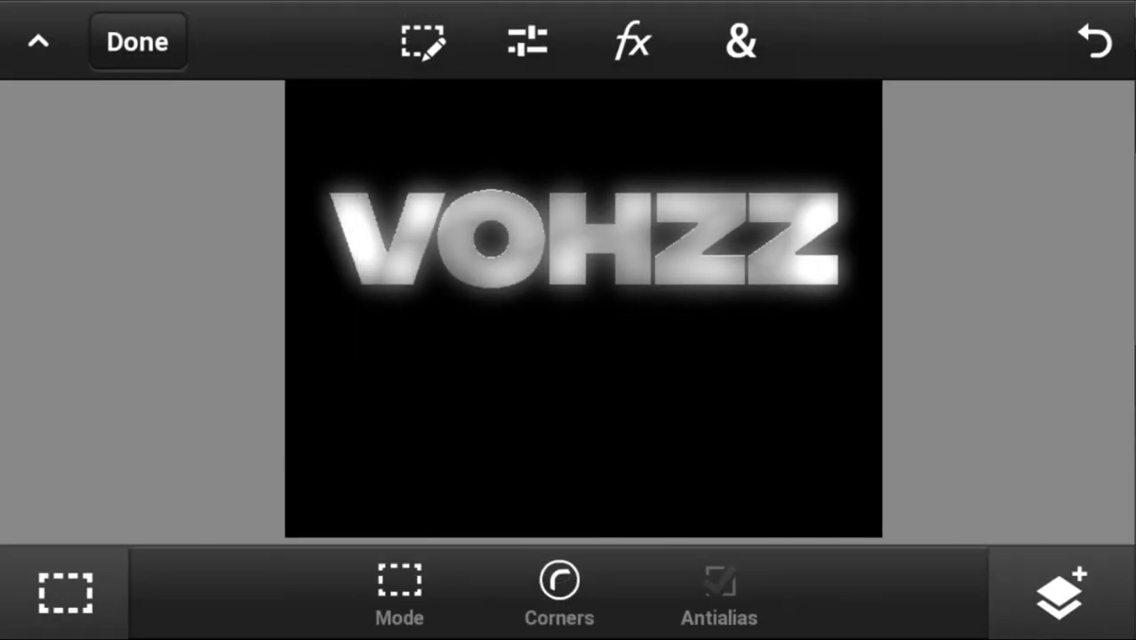
# Step: Merge the blurred glow layer down into the layer beneath
pyautogui.scroll(1, 587, 312)
pyautogui.click(1058, 593)
pyautogui.click(1025, 502)
pyautogui.click(819, 588)
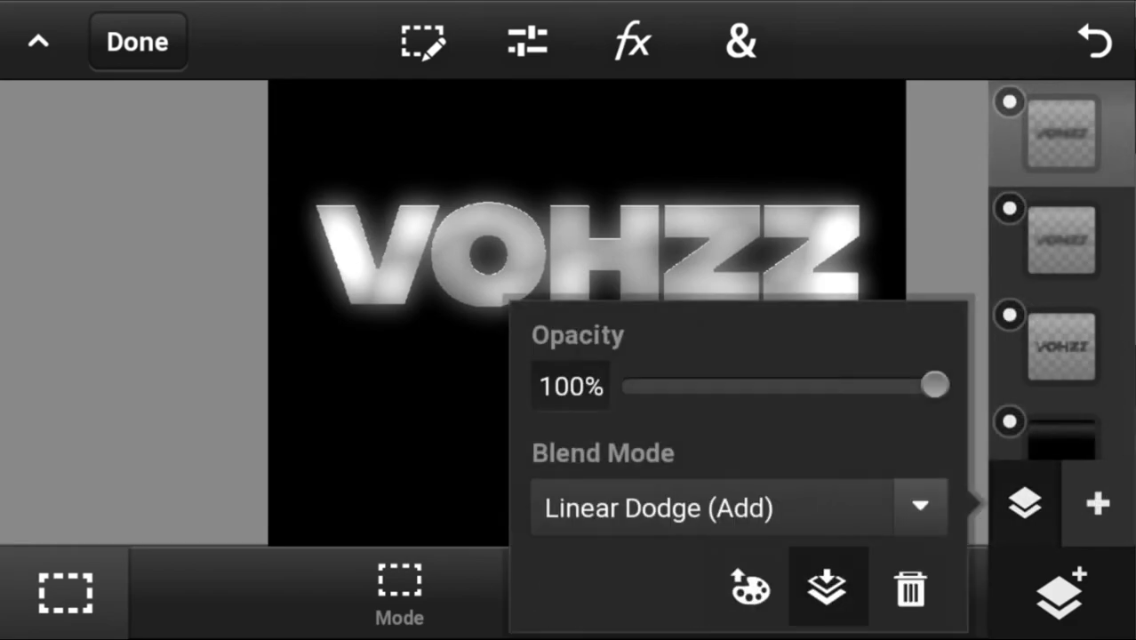
pyautogui.click(566, 386)
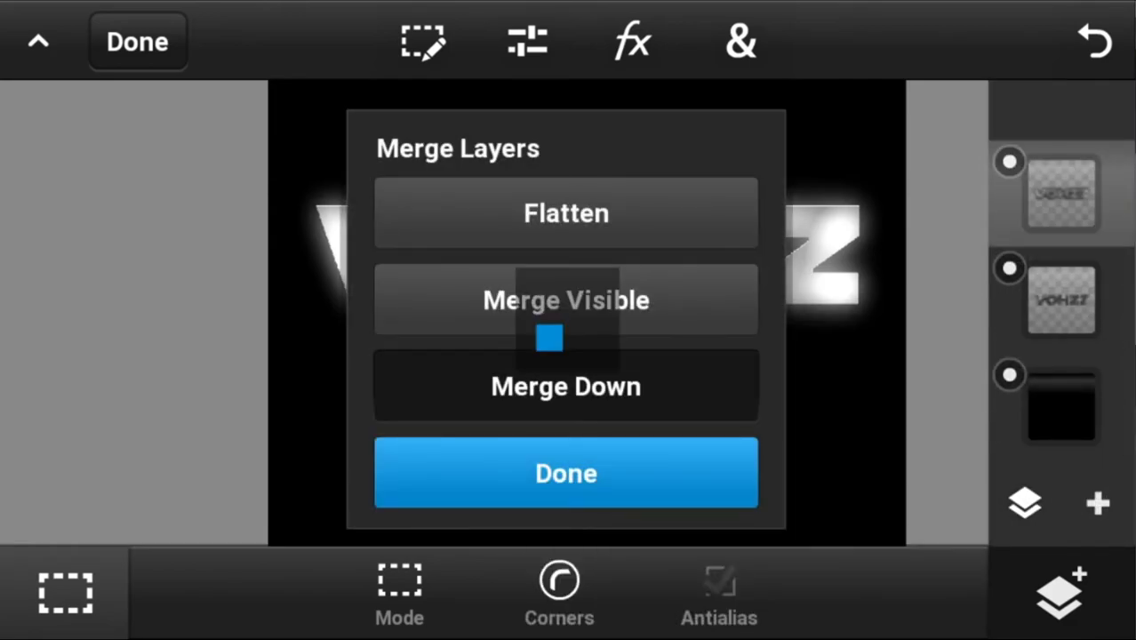
pyautogui.click(566, 473)
pyautogui.click(1058, 593)
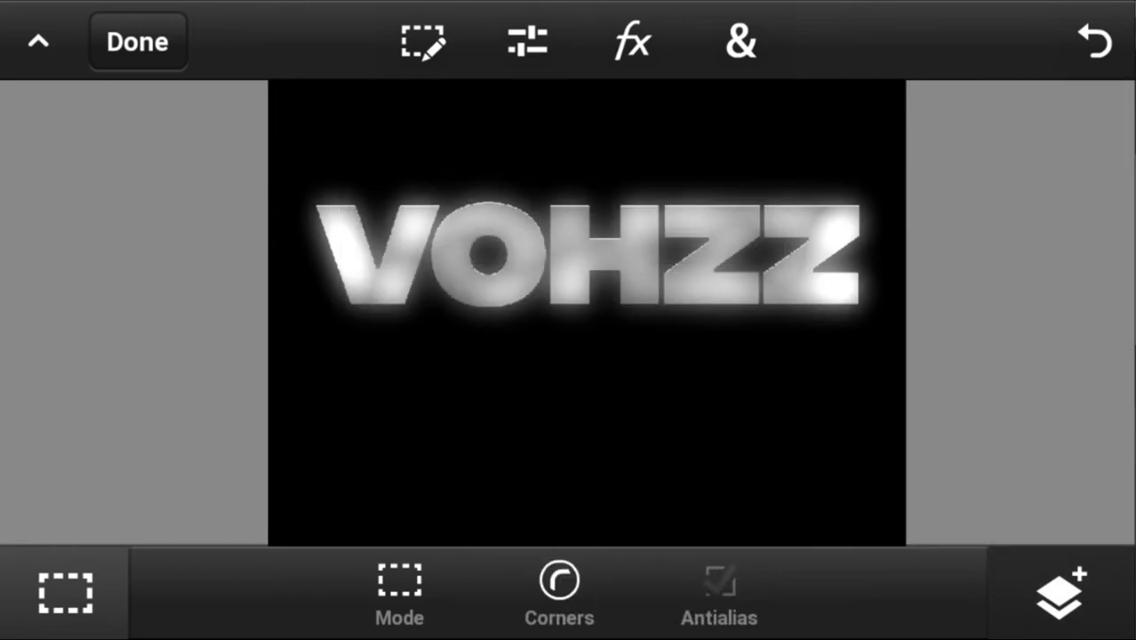
# Step: Hide the black background layer so the text sits on transparency
pyautogui.click(1010, 374)
pyautogui.click(1058, 593)
pyautogui.scroll(-5, 569, 302)
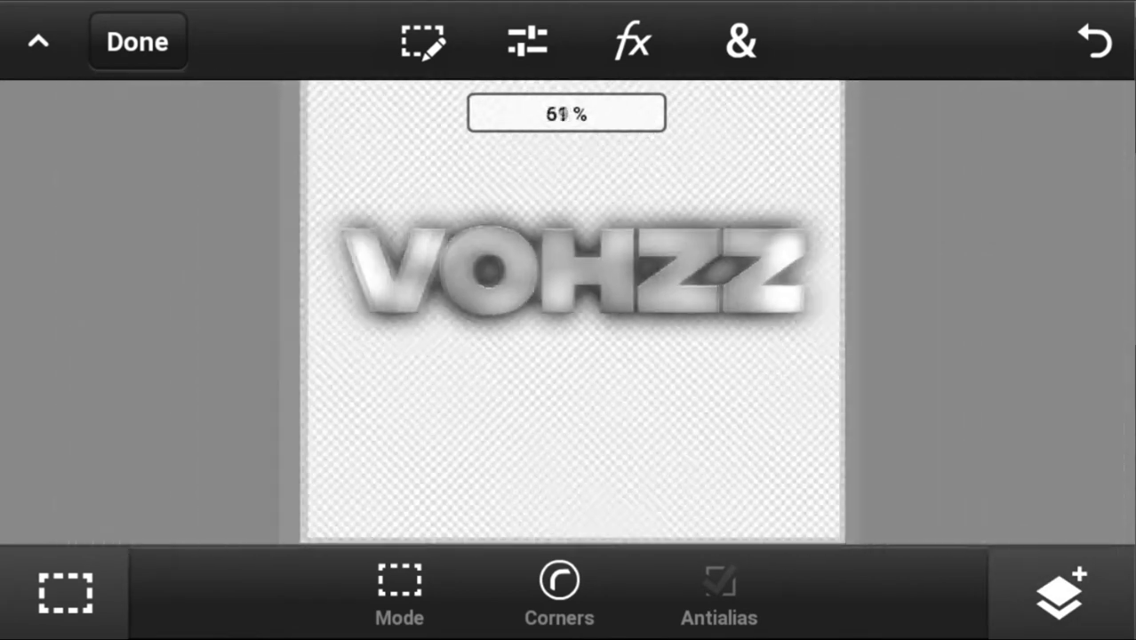
pyautogui.scroll(3, 578, 302)
pyautogui.scroll(-3, 578, 302)
pyautogui.scroll(-2, 578, 302)
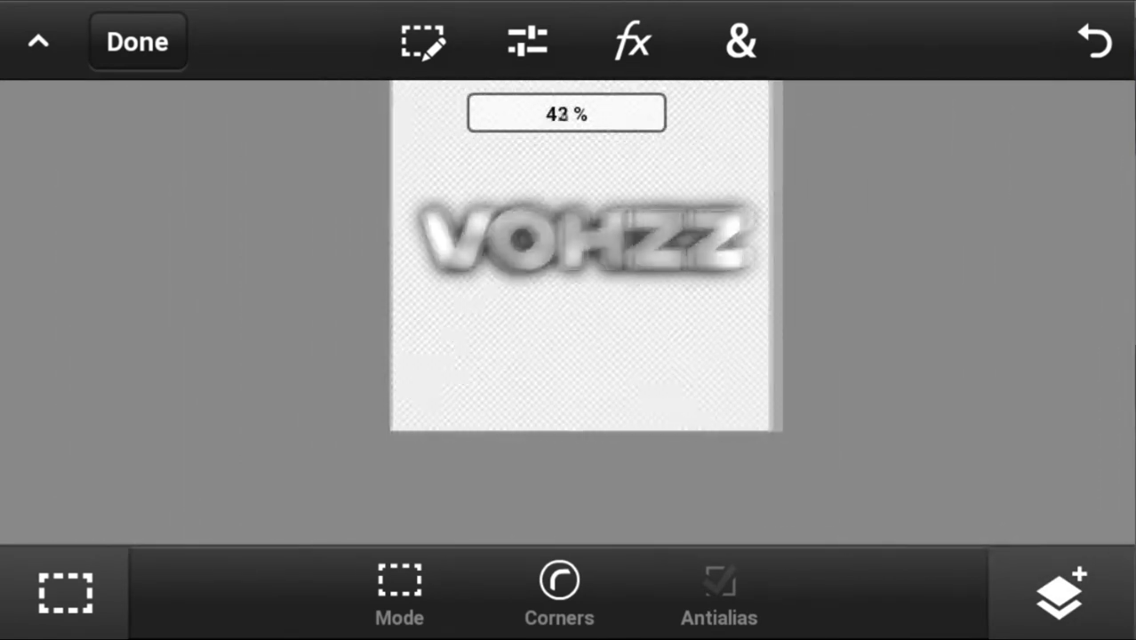
pyautogui.scroll(1, 595, 266)
# Step: Move the VOHZZ text lower on the canvas with Transform
pyautogui.click(741, 41)
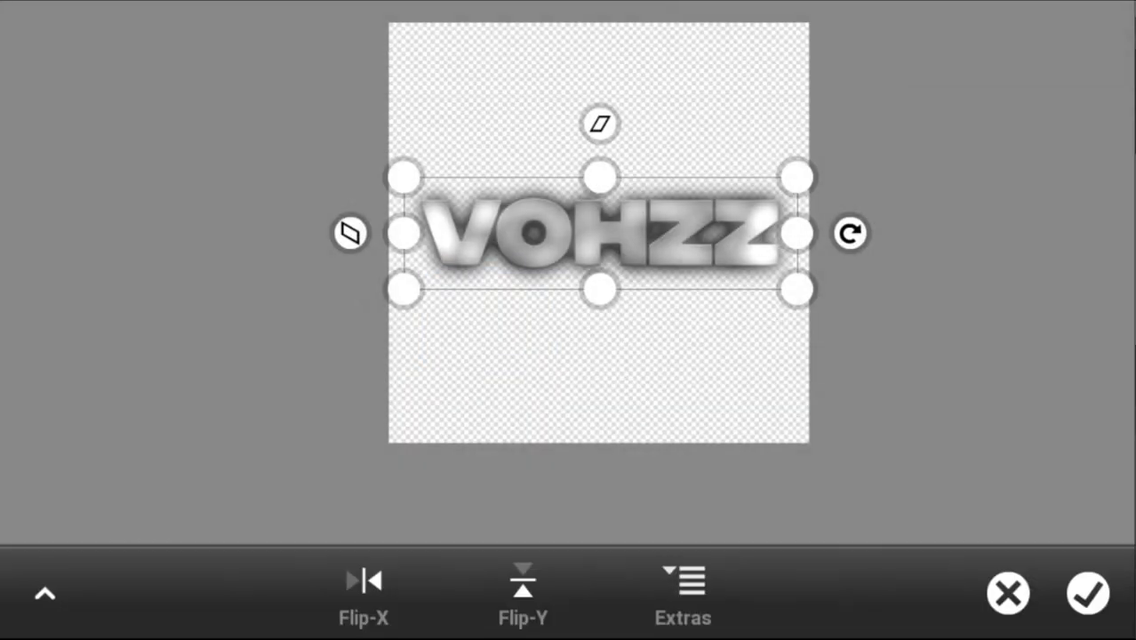
pyautogui.moveTo(598, 231); pyautogui.dragTo(598, 320)
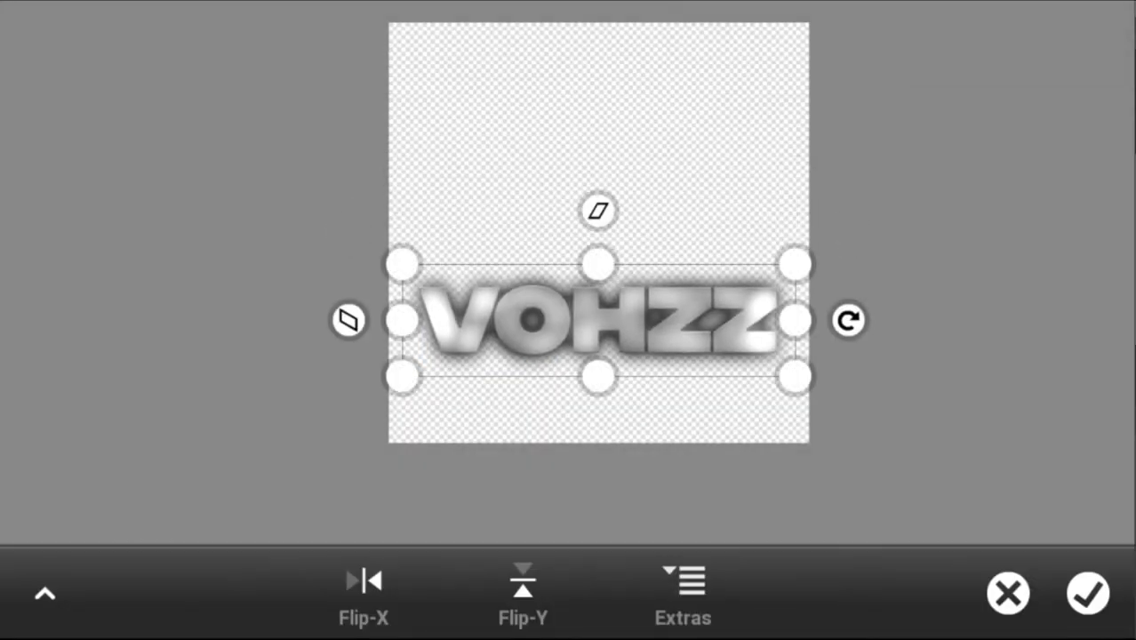
pyautogui.click(1087, 593)
pyautogui.scroll(2, 596, 289)
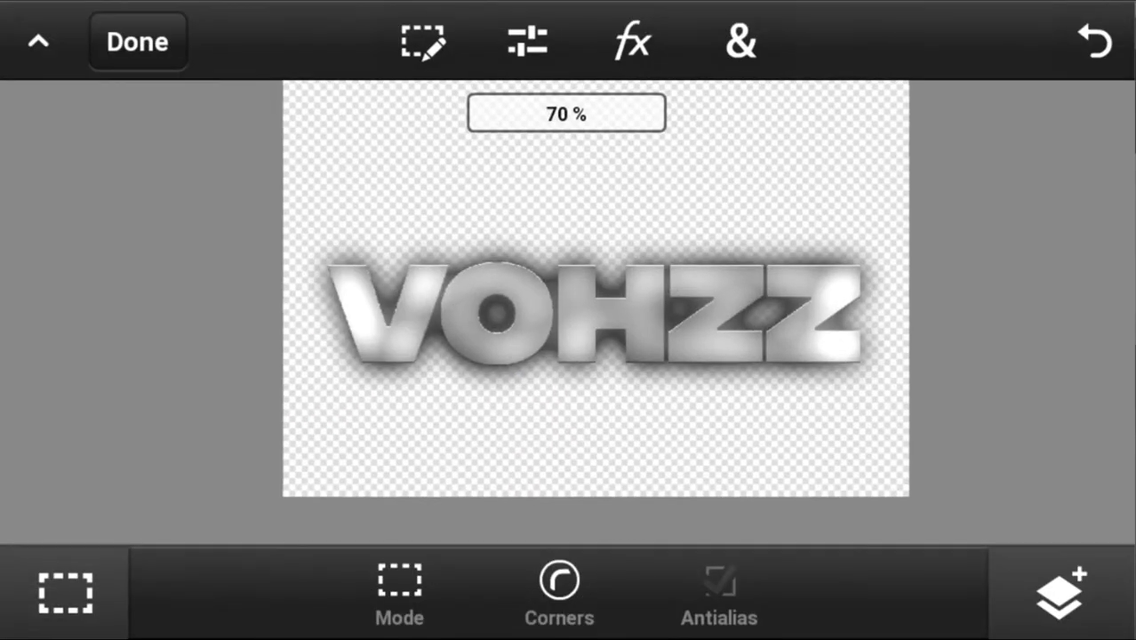
pyautogui.scroll(1, 596, 289)
pyautogui.click(65, 594)
pyautogui.click(634, 457)
pyautogui.scroll(-1, 634, 457)
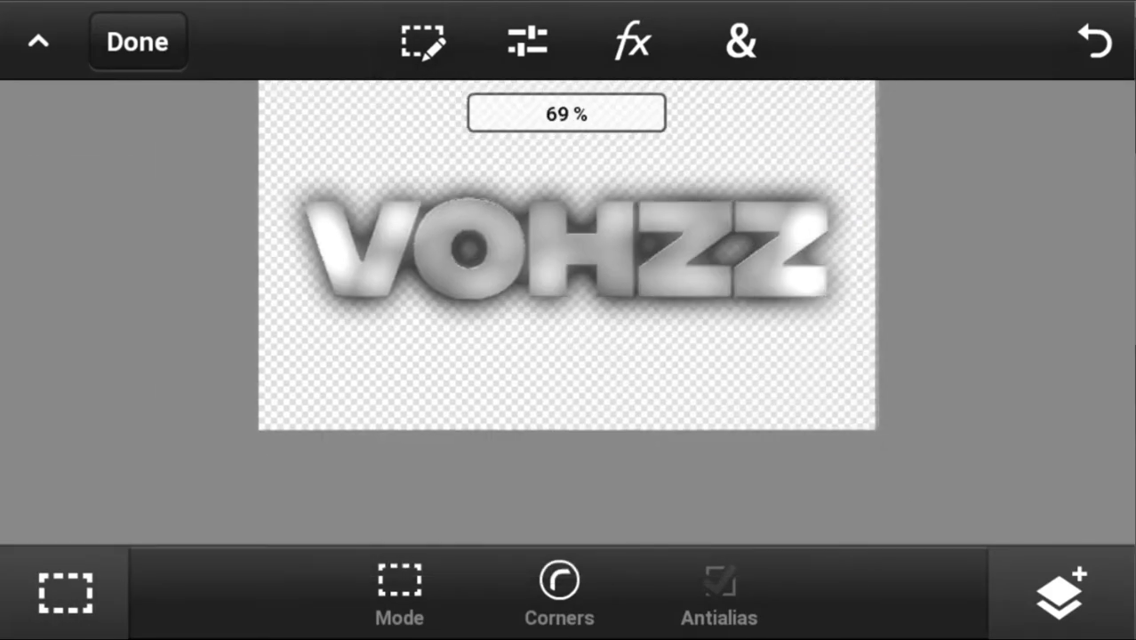
pyautogui.click(741, 41)
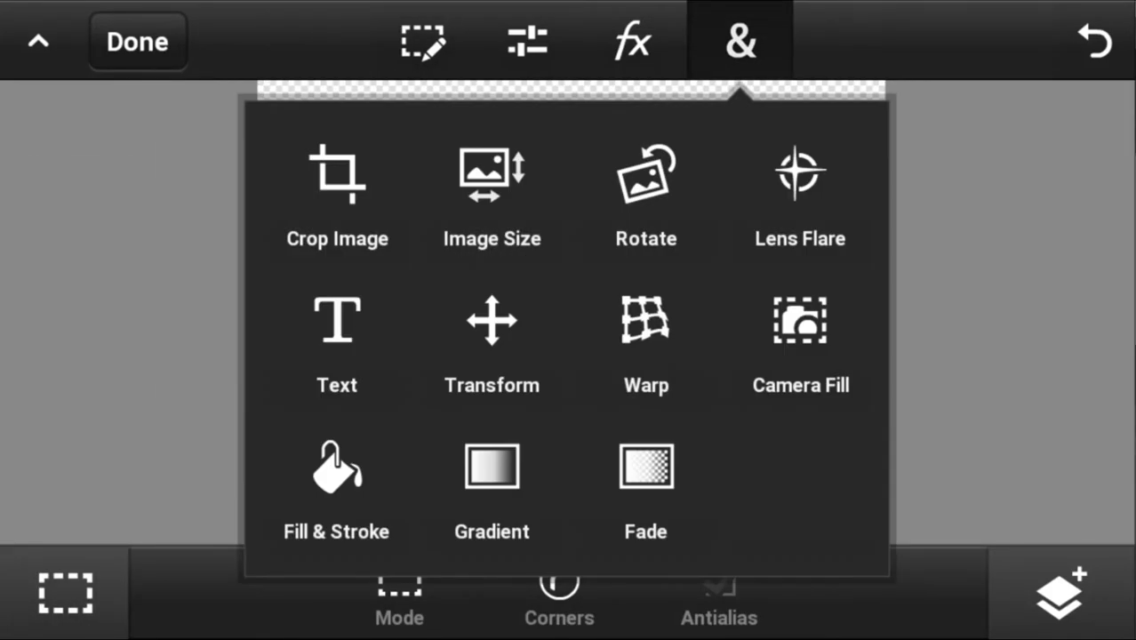
# Step: Start a Warp and drag the mesh toward the upper-left and the top-right corner outward
pyautogui.click(623, 373)
pyautogui.scroll(3, 453, 303)
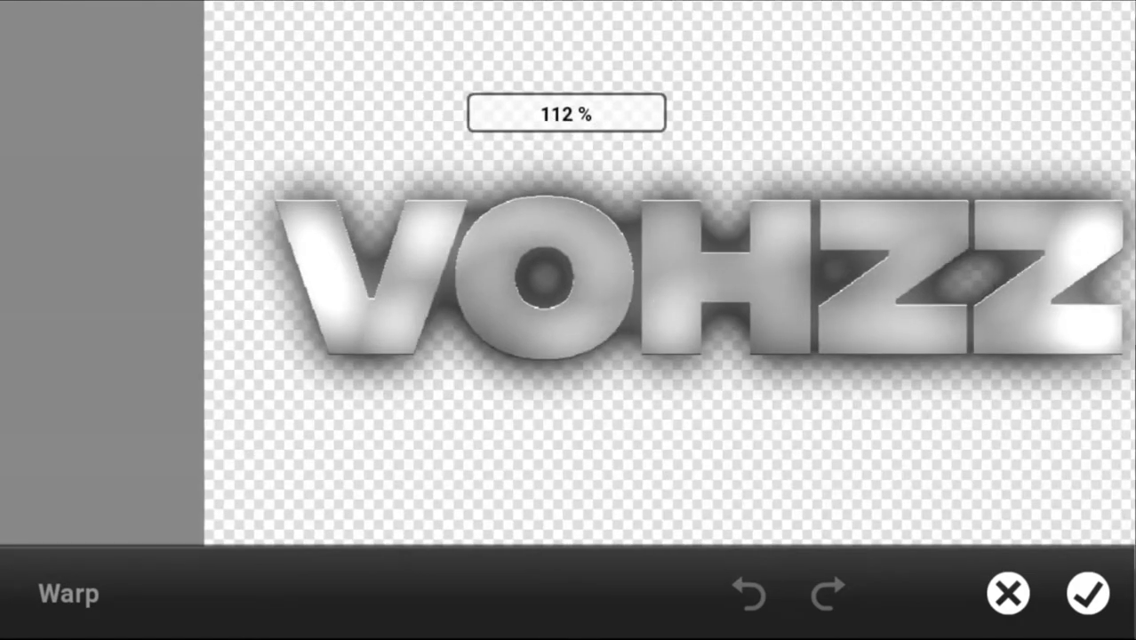
pyautogui.moveTo(454, 304); pyautogui.dragTo(264, 251)
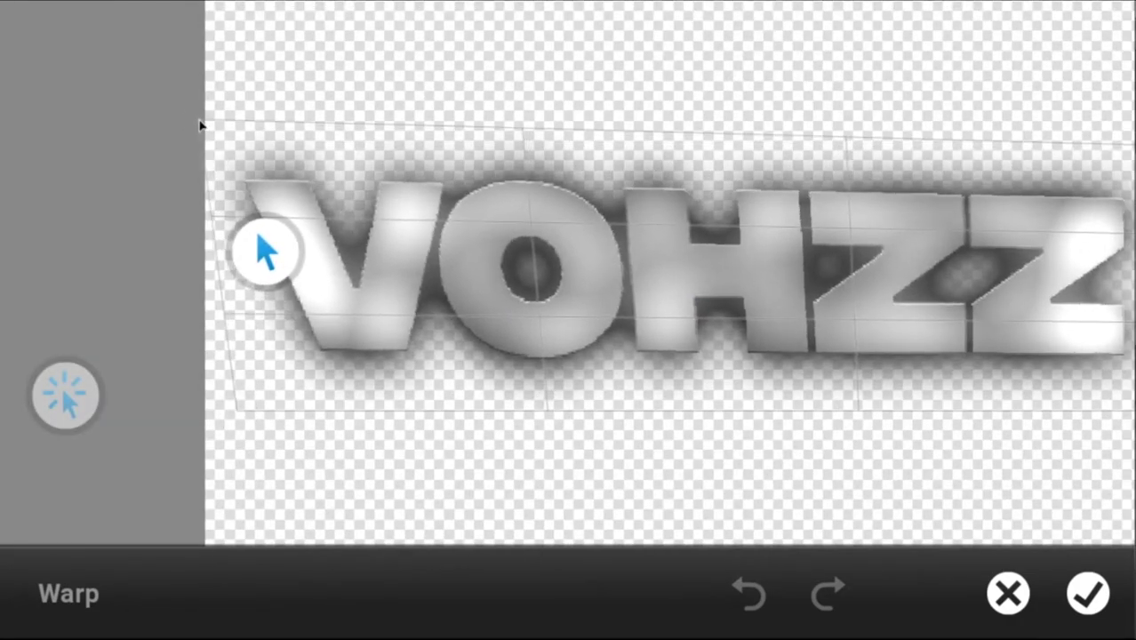
pyautogui.scroll(-3, 265, 252)
pyautogui.scroll(3, 233, 269)
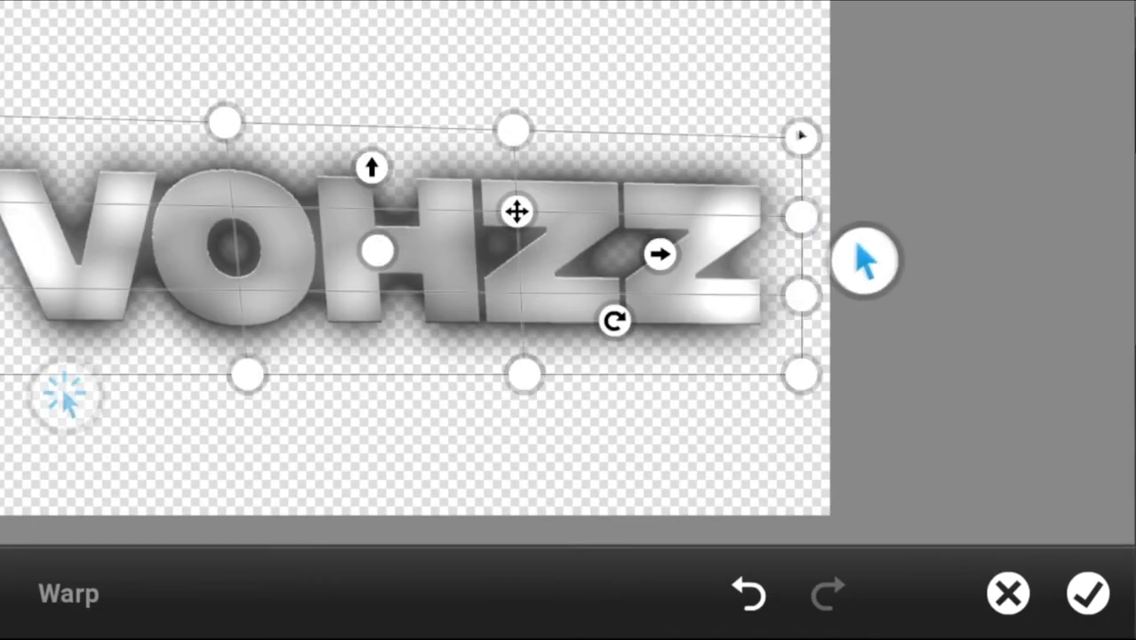
pyautogui.moveTo(802, 135); pyautogui.dragTo(833, 114)
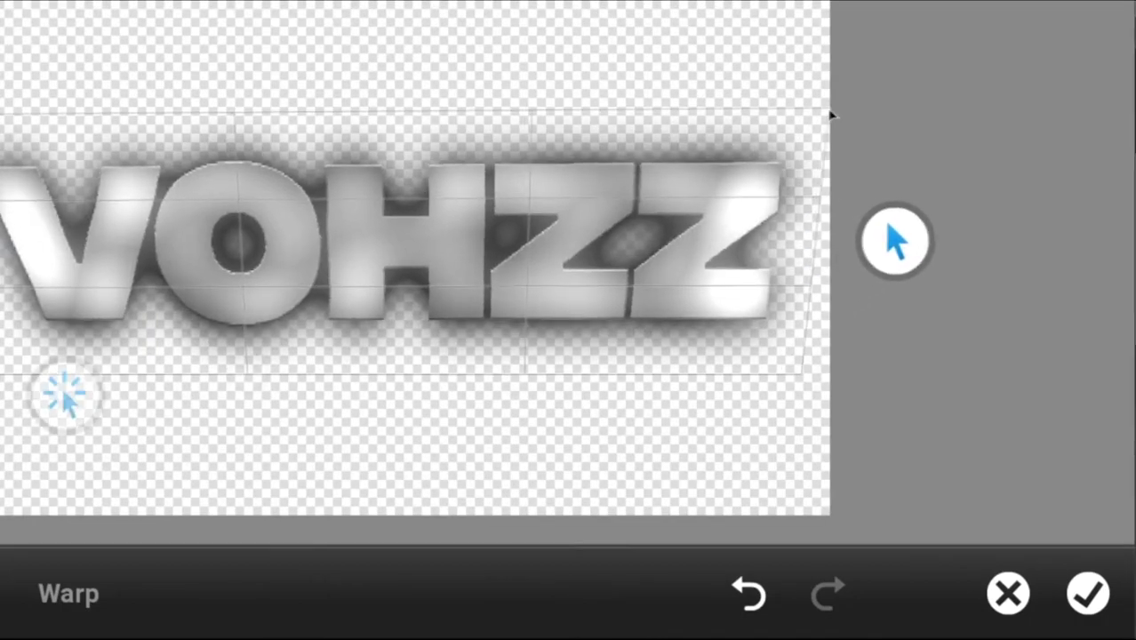
pyautogui.scroll(-3, 832, 114)
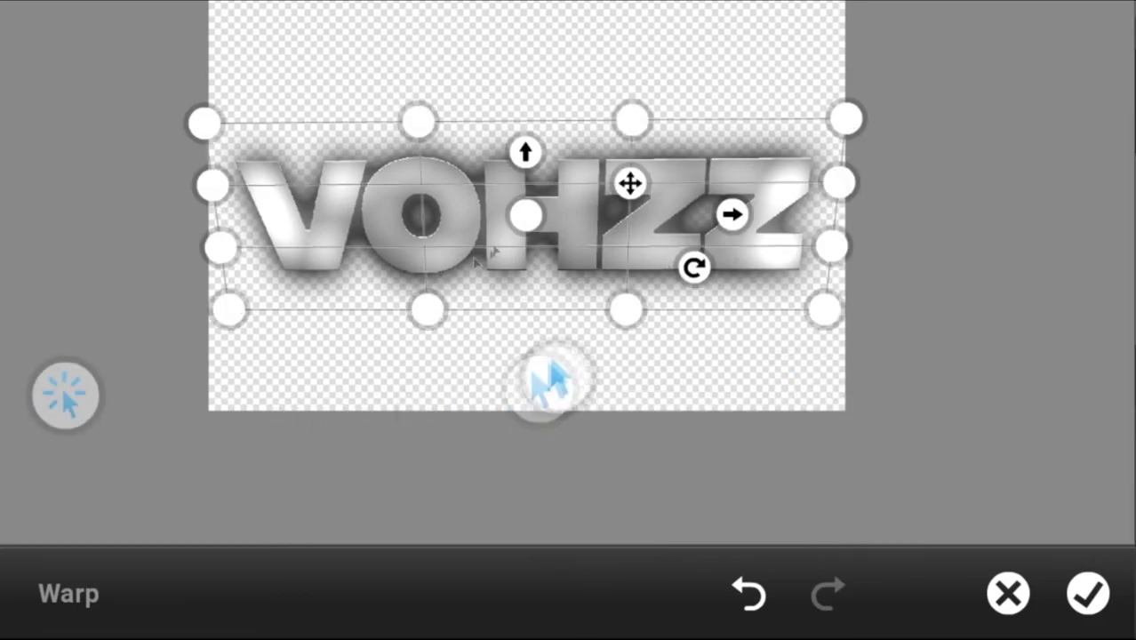
# Step: Raise the top and bottom edge handles to bend VOHZZ into an arch
pyautogui.moveTo(526, 153); pyautogui.dragTo(527, 140)
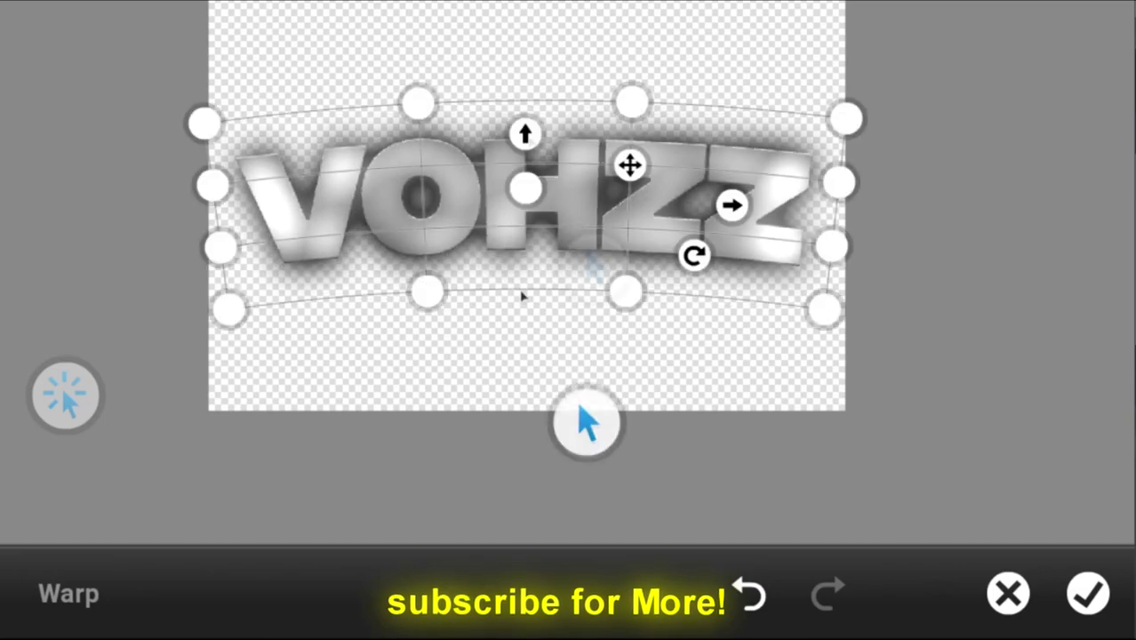
pyautogui.scroll(5, 566, 330)
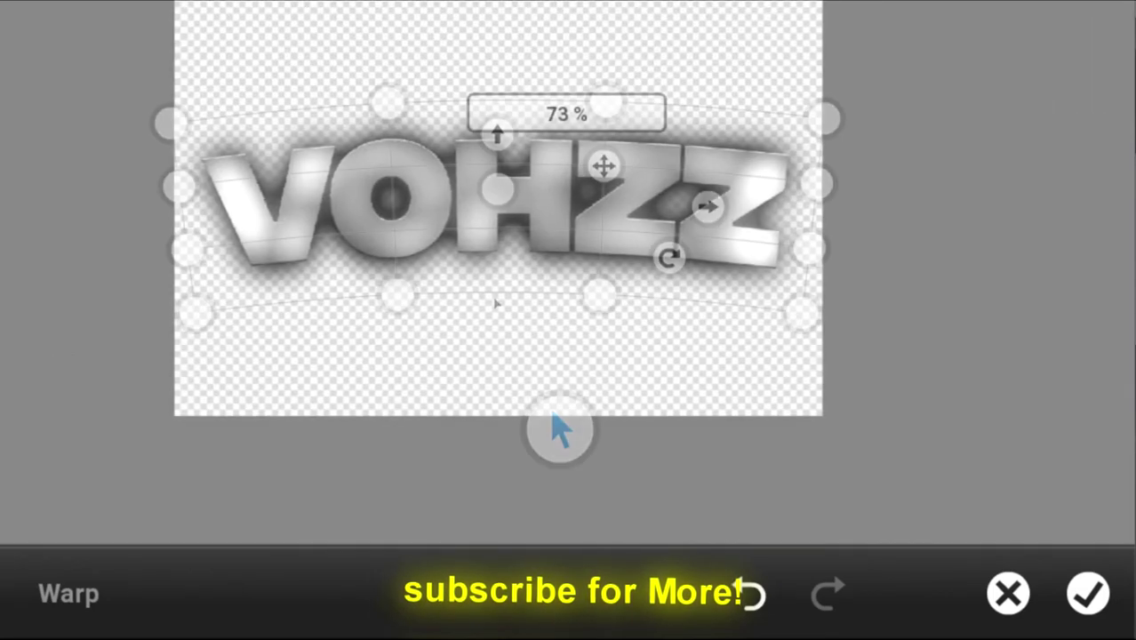
pyautogui.scroll(3, 566, 331)
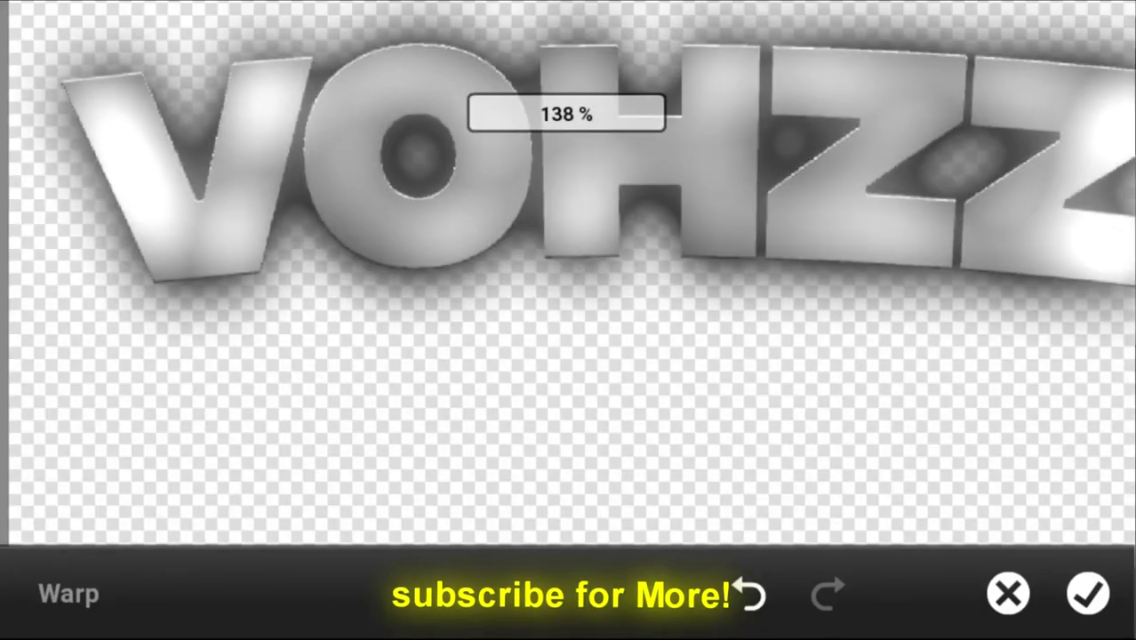
pyautogui.scroll(-4, 535, 279)
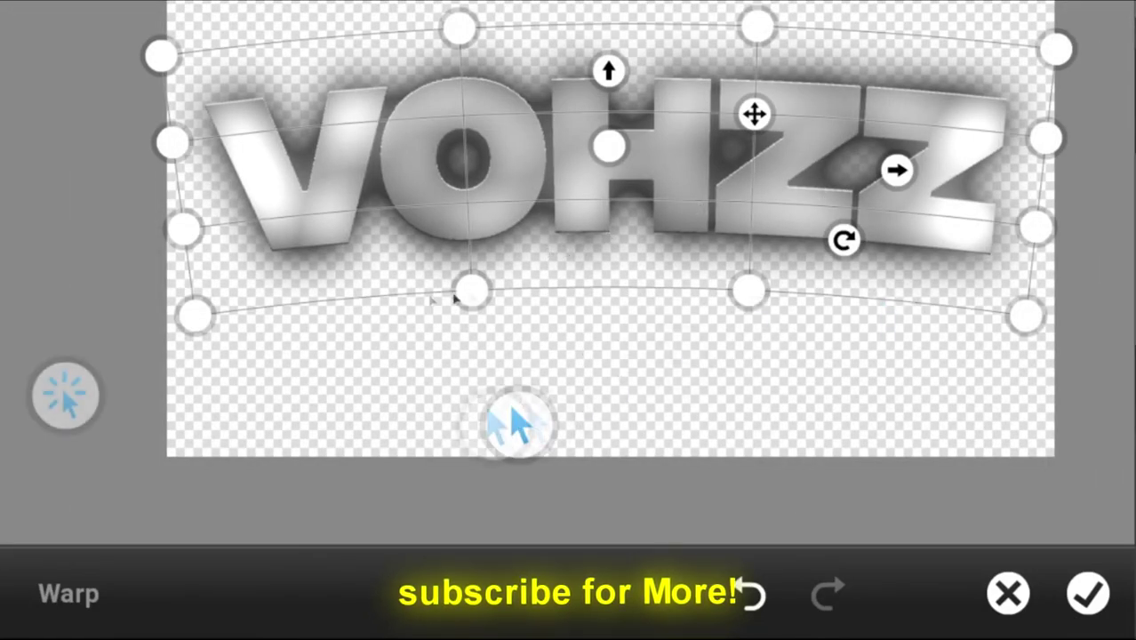
pyautogui.moveTo(471, 288); pyautogui.dragTo(467, 241)
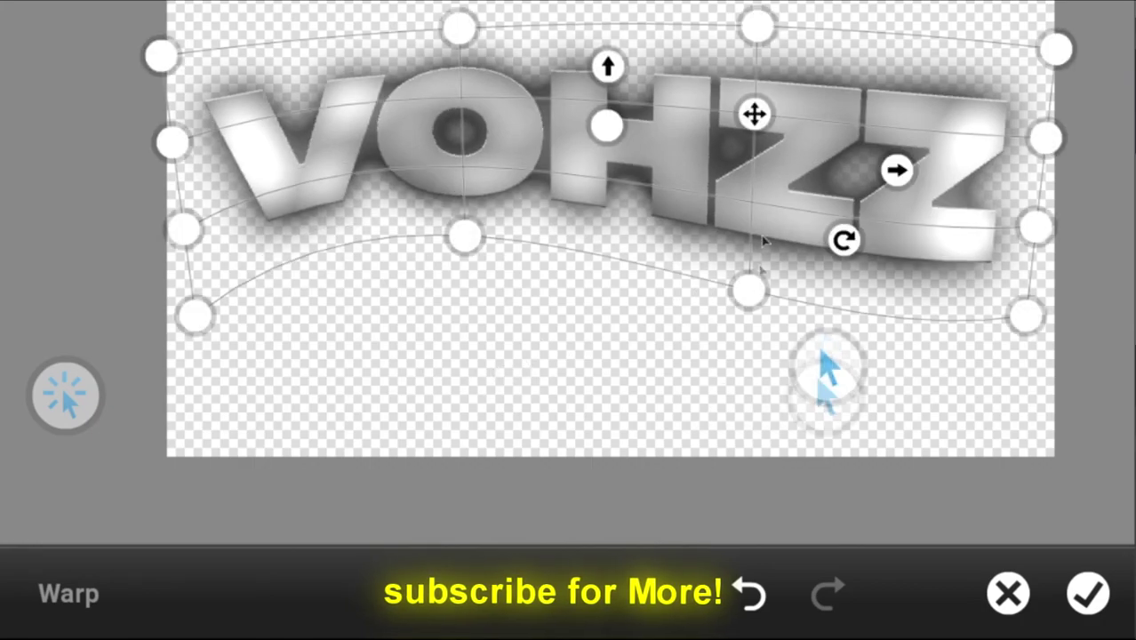
pyautogui.scroll(-5, 746, 40)
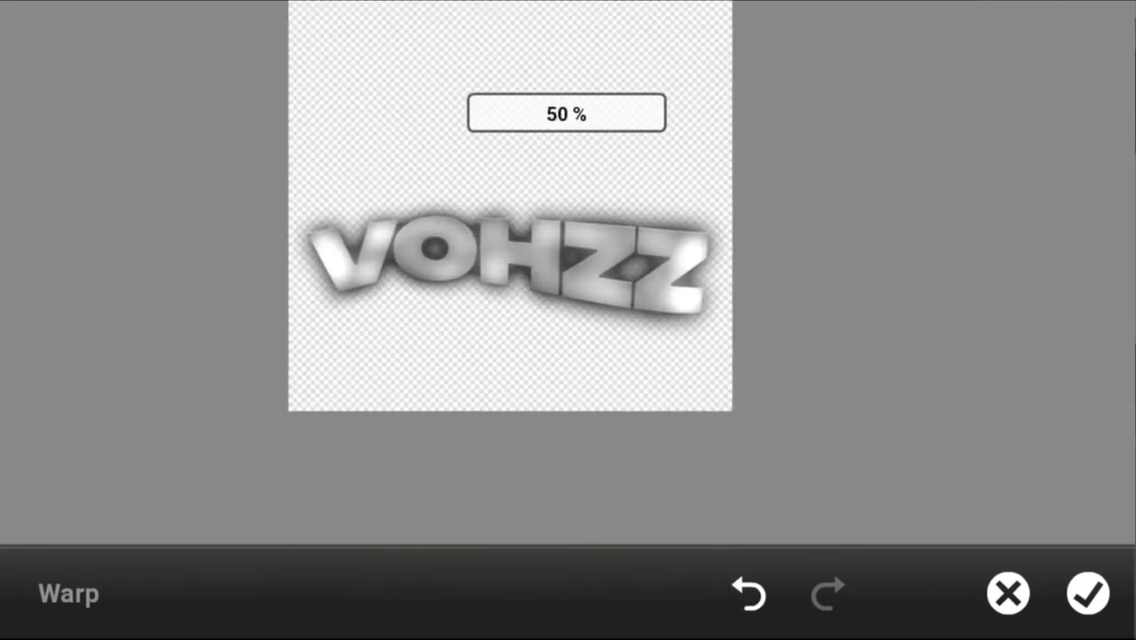